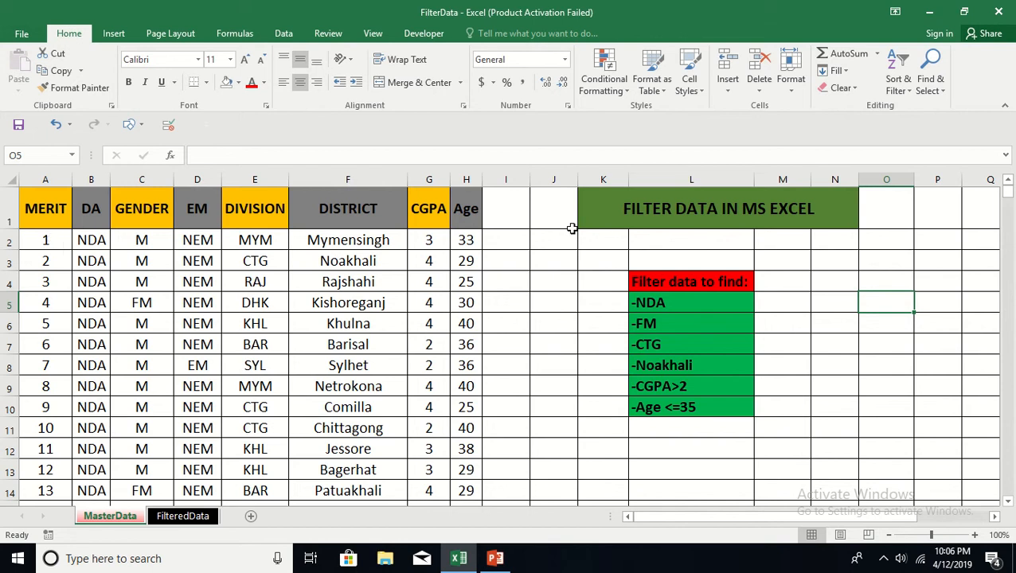
# Count the non-empty MERIT entries in cell I2 with the formula =COUNTA(A2:A1048576).
pyautogui.click(506, 241)
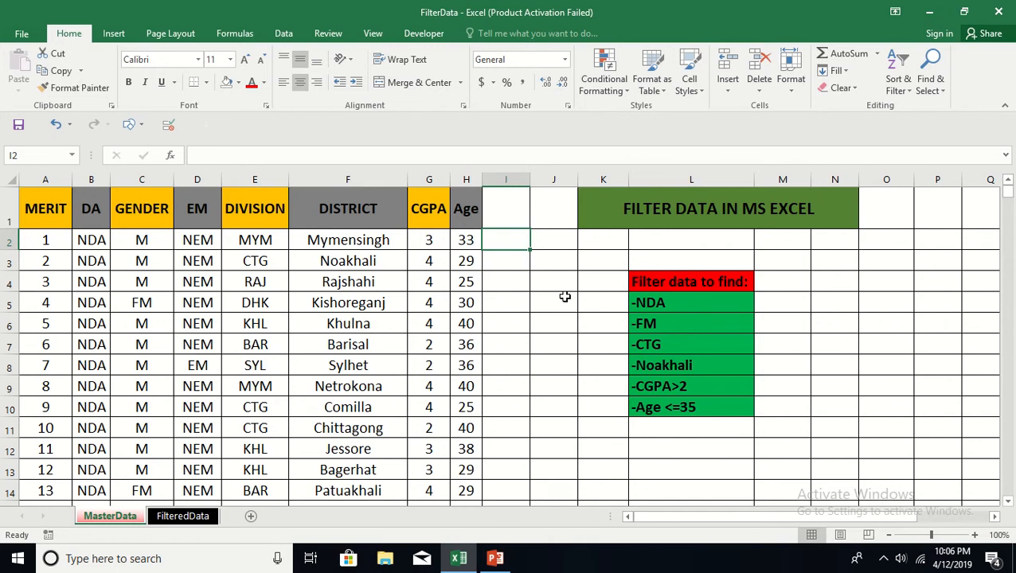
pyautogui.write('=coun')
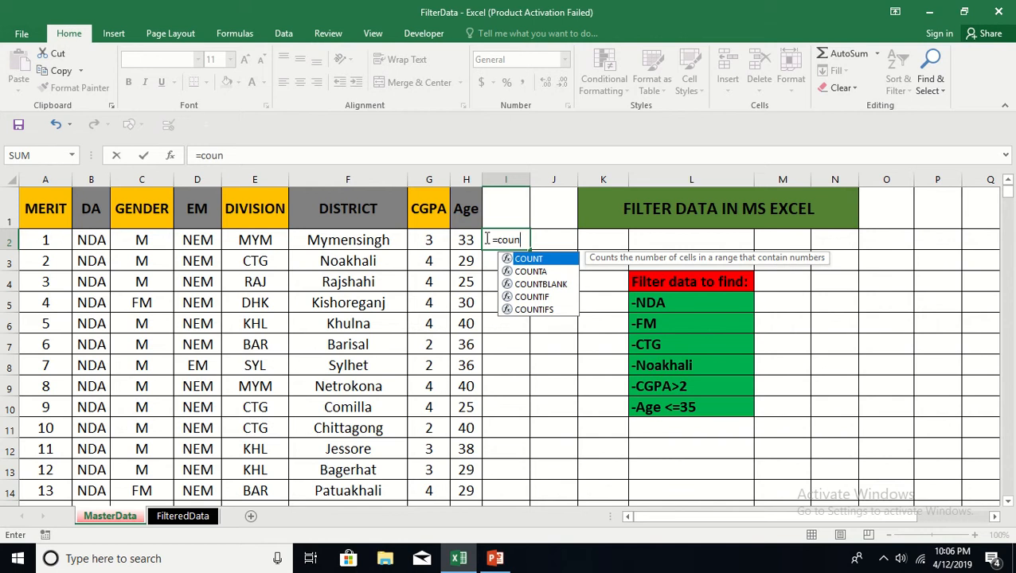
pyautogui.click(527, 272)
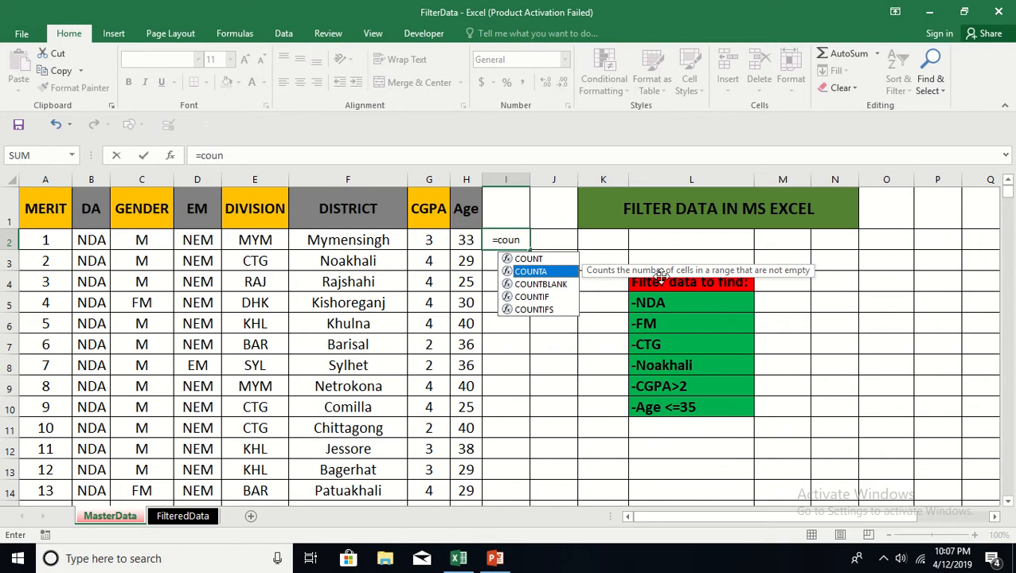
pyautogui.click(547, 291)
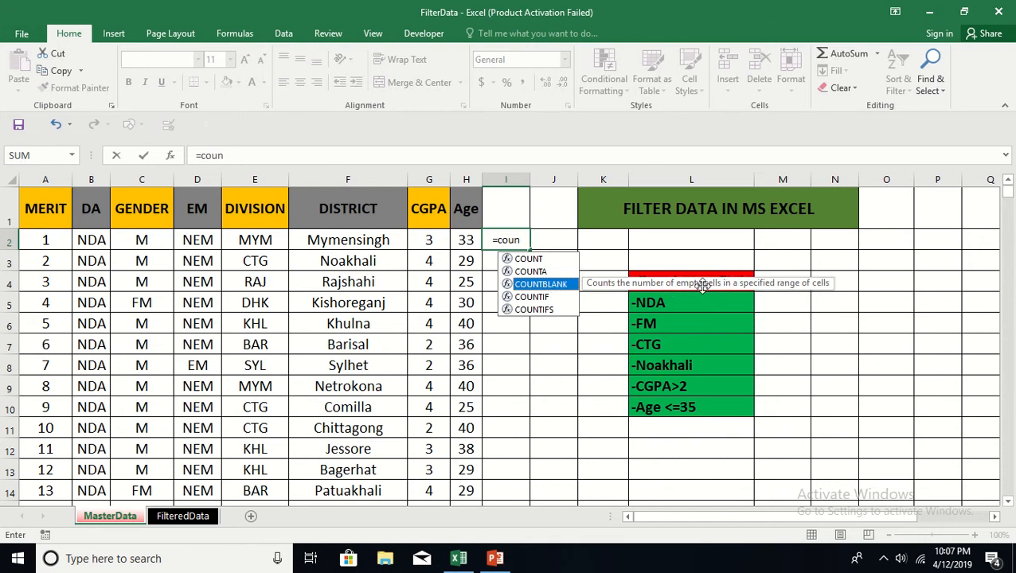
pyautogui.click(546, 271)
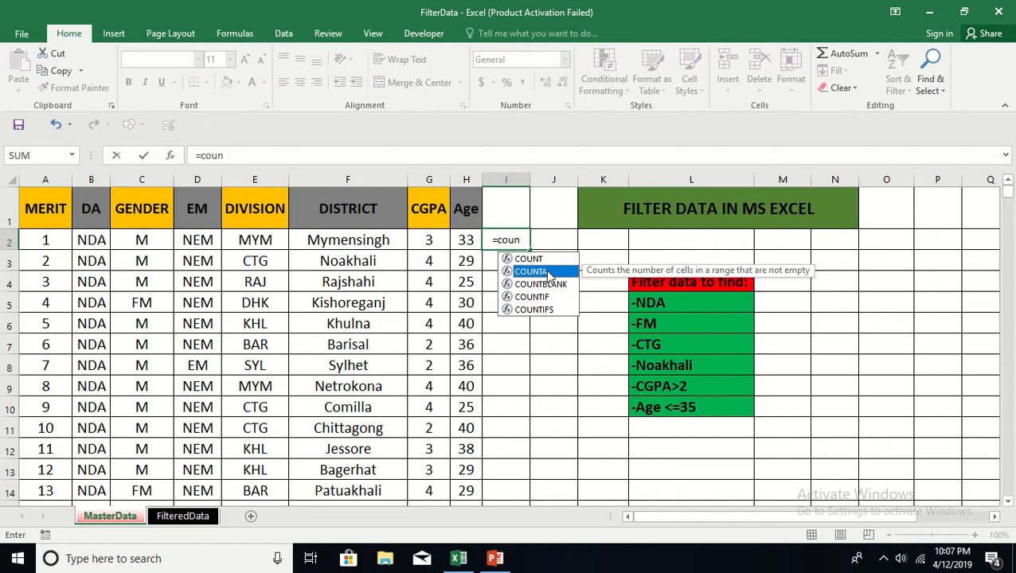
pyautogui.doubleClick(547, 271)
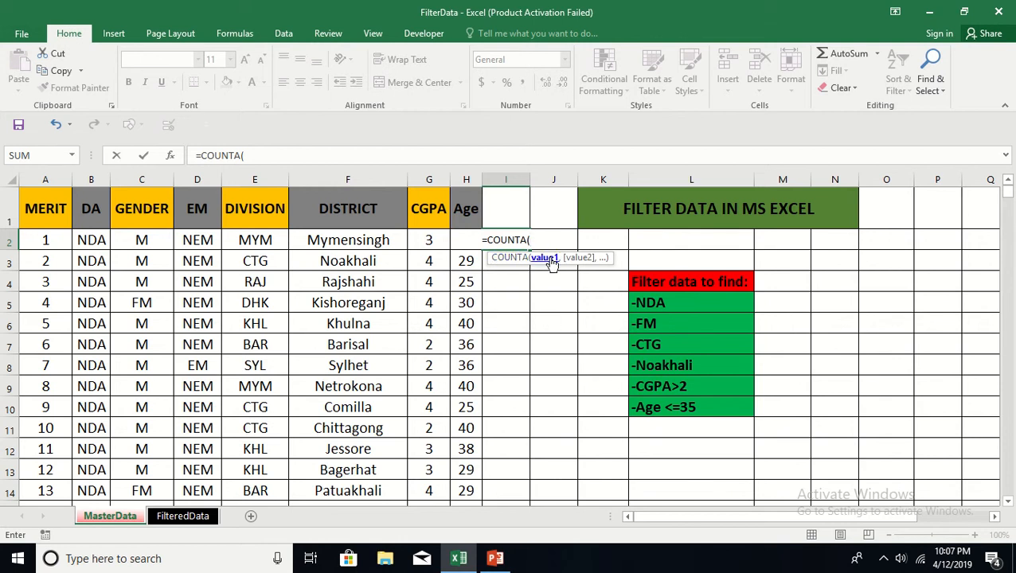
pyautogui.click(49, 243)
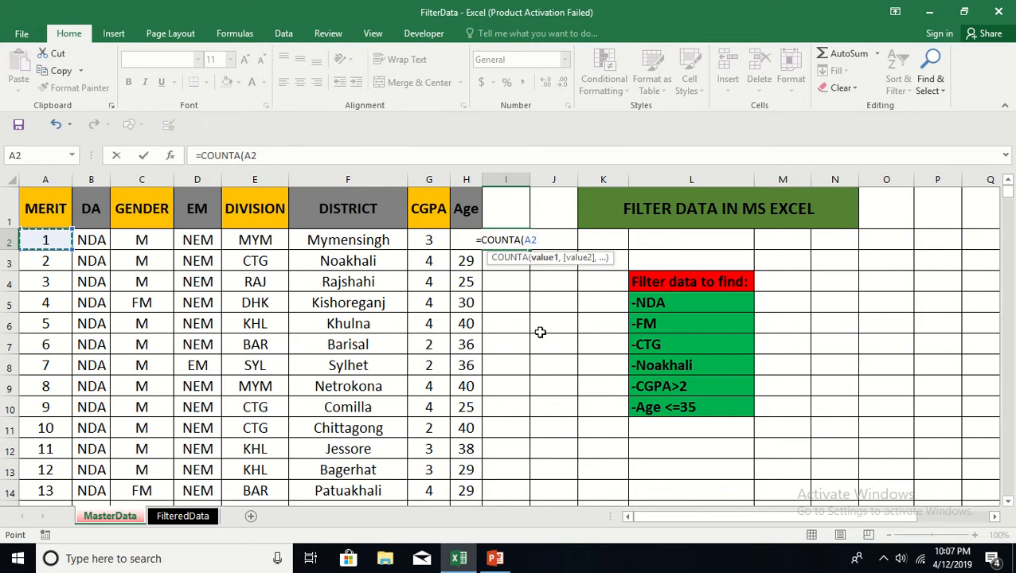
pyautogui.hotkey('ctrl', 'shift', 'Down')
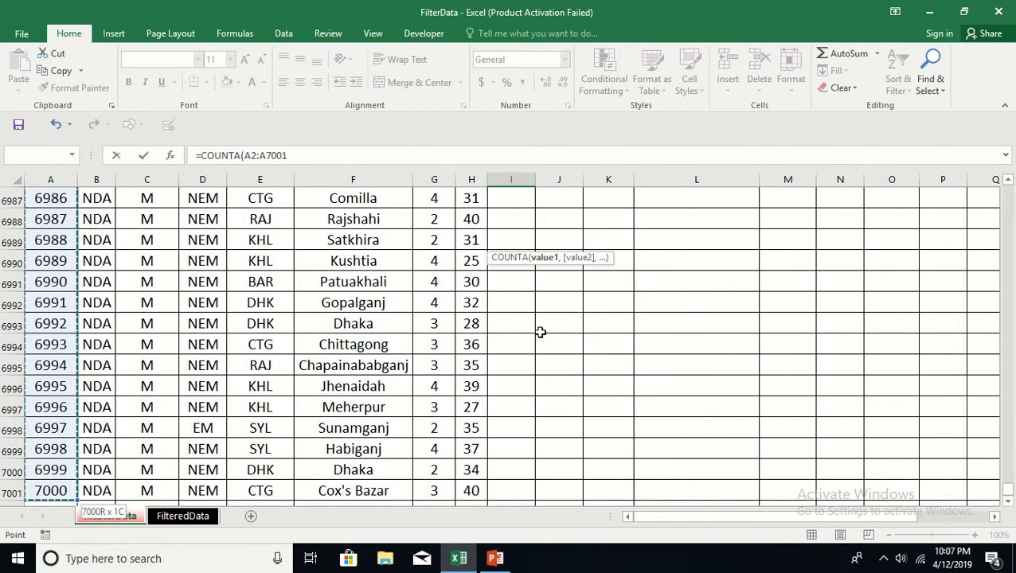
pyautogui.hotkey('ctrl', 'shift', 'Down')
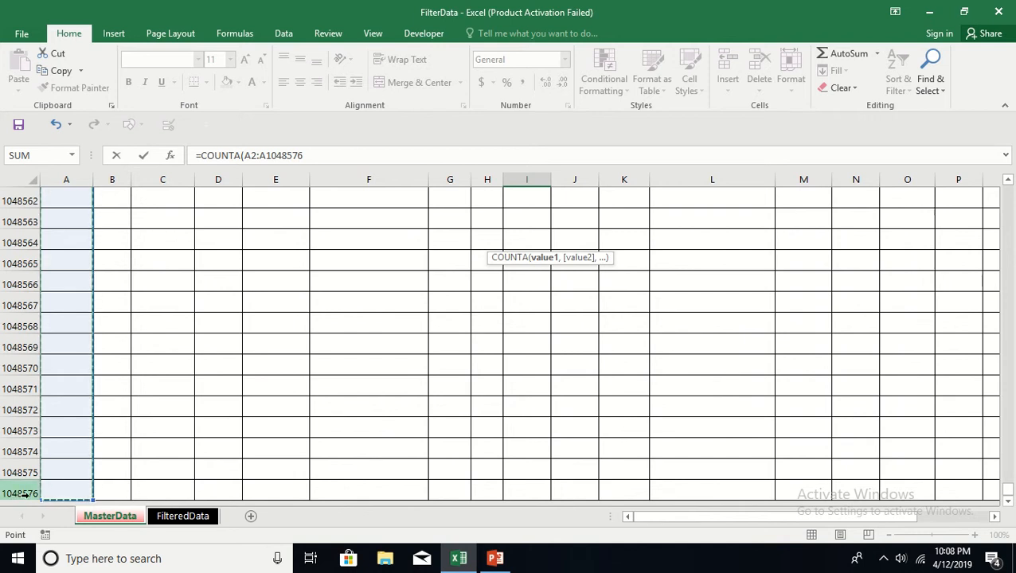
pyautogui.moveTo(1008, 493); pyautogui.dragTo(1004, 172)
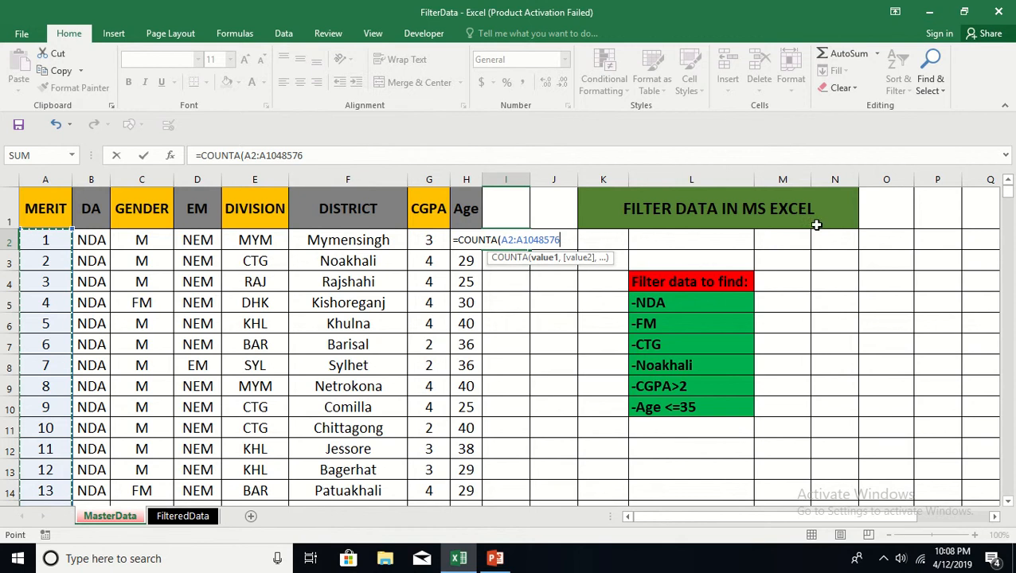
pyautogui.write(')')
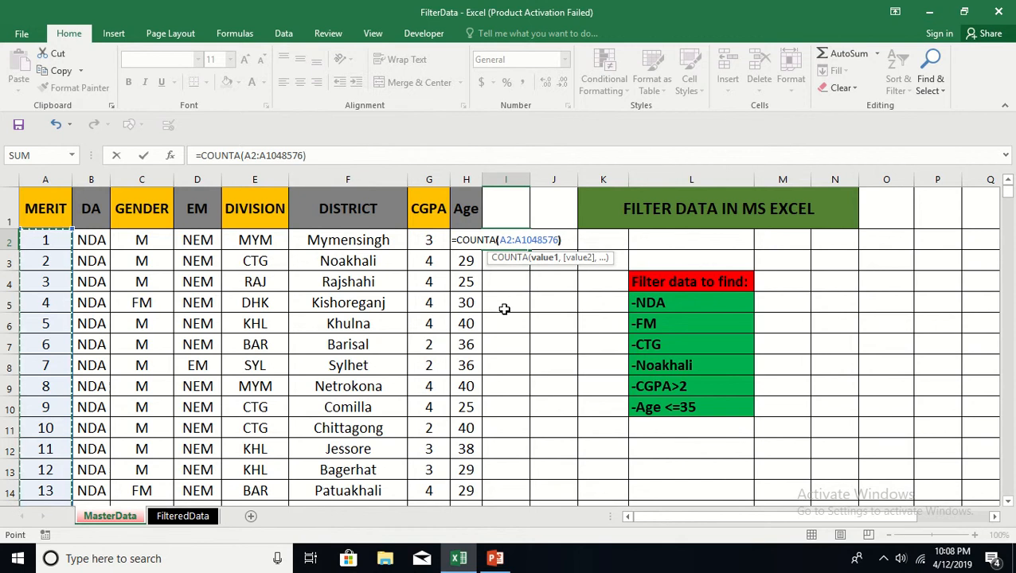
pyautogui.press('Return')
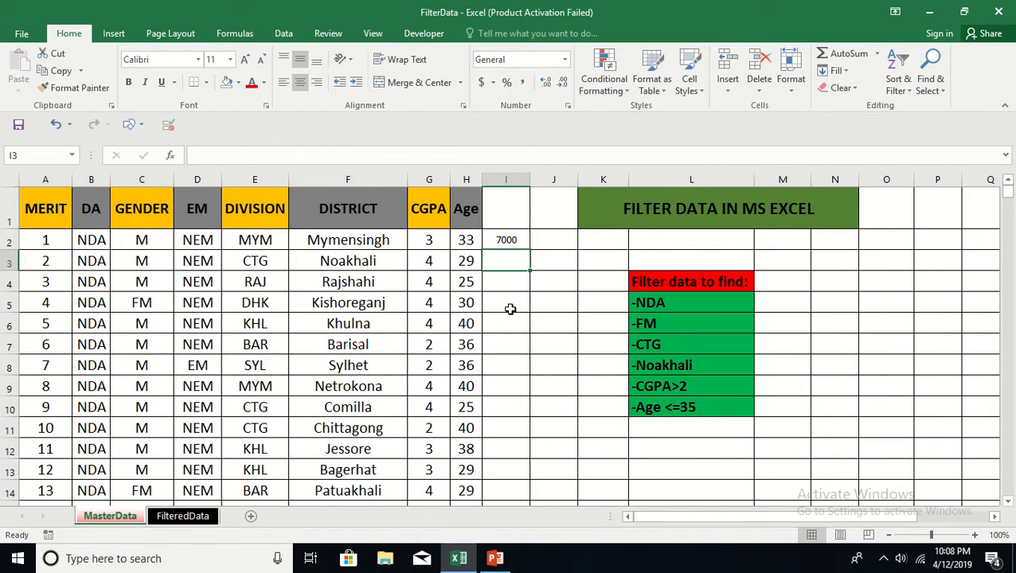
pyautogui.click(504, 241)
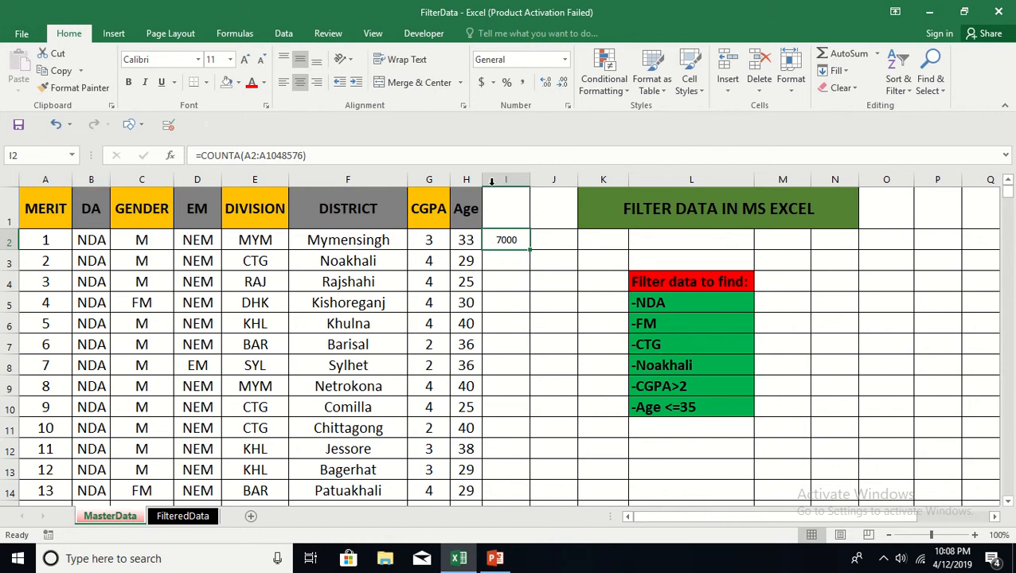
pyautogui.click(516, 304)
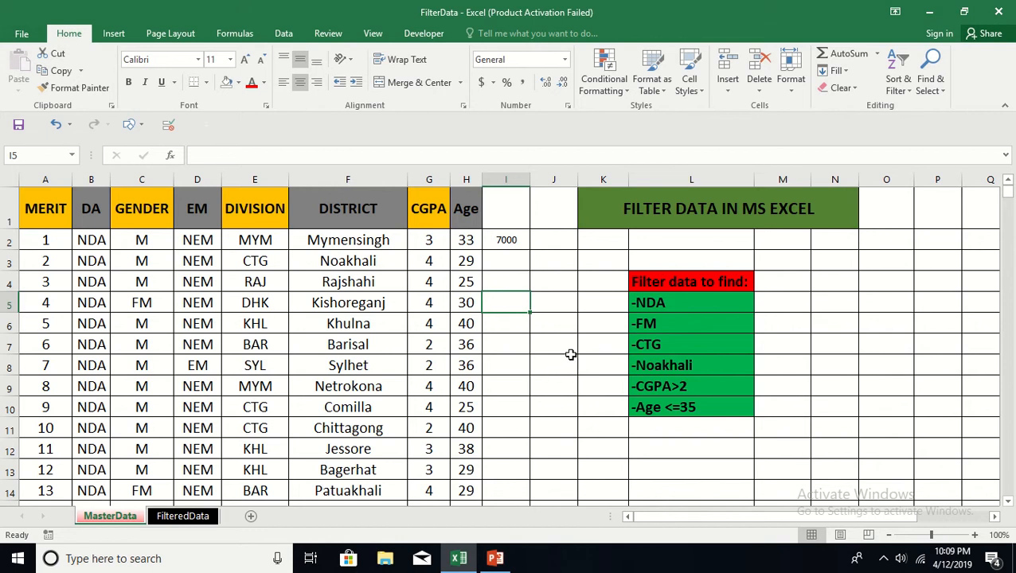
# Turn on filtering for the header row and filter the DA column to show only NDA.
pyautogui.click(570, 259)
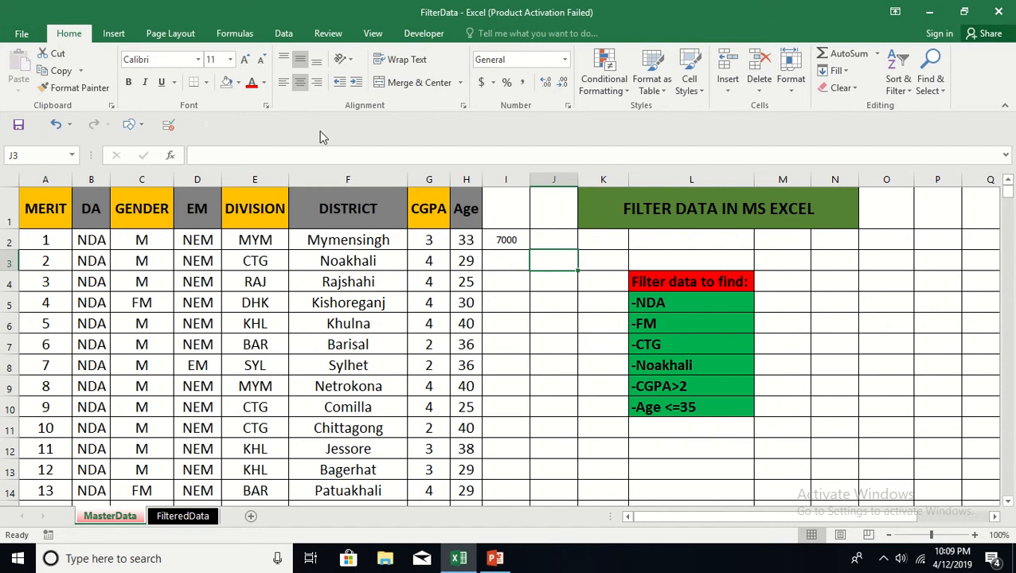
pyautogui.click(281, 35)
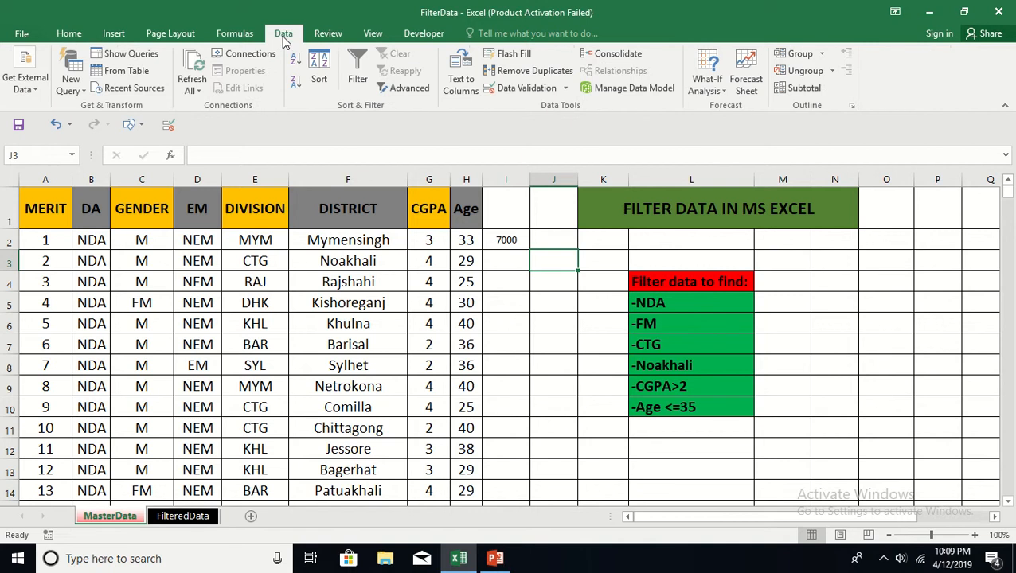
pyautogui.click(360, 74)
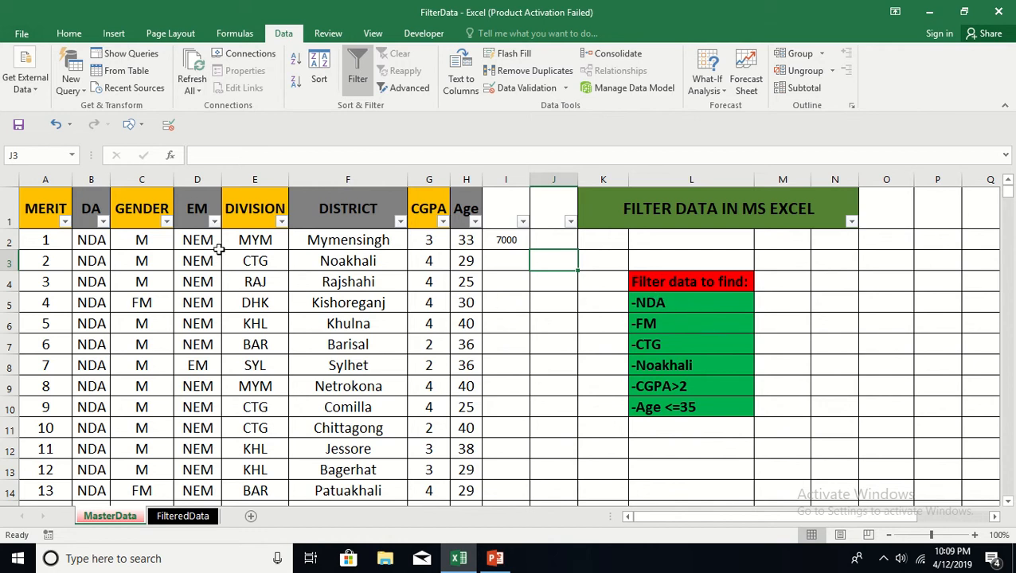
pyautogui.click(103, 223)
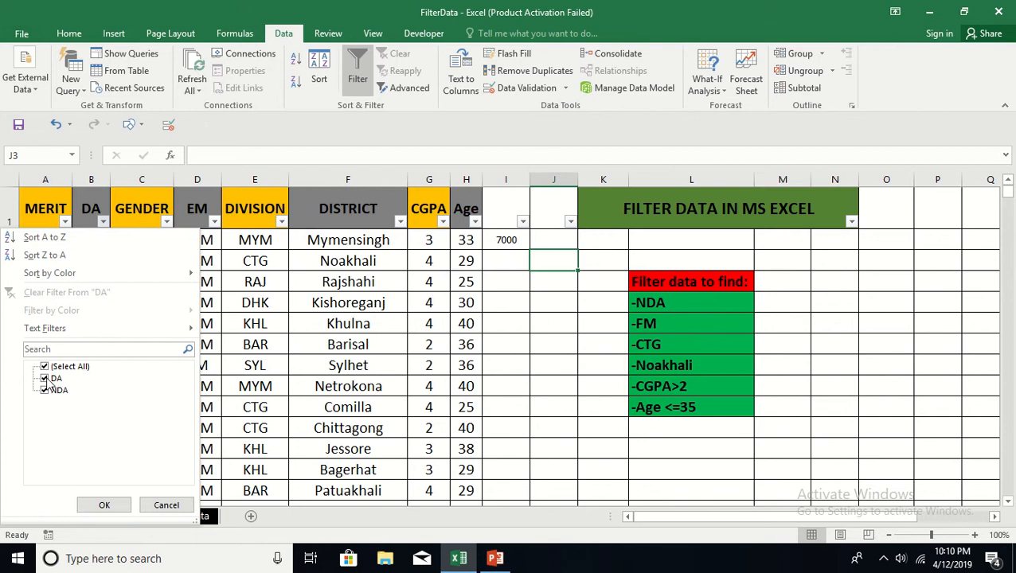
pyautogui.click(48, 379)
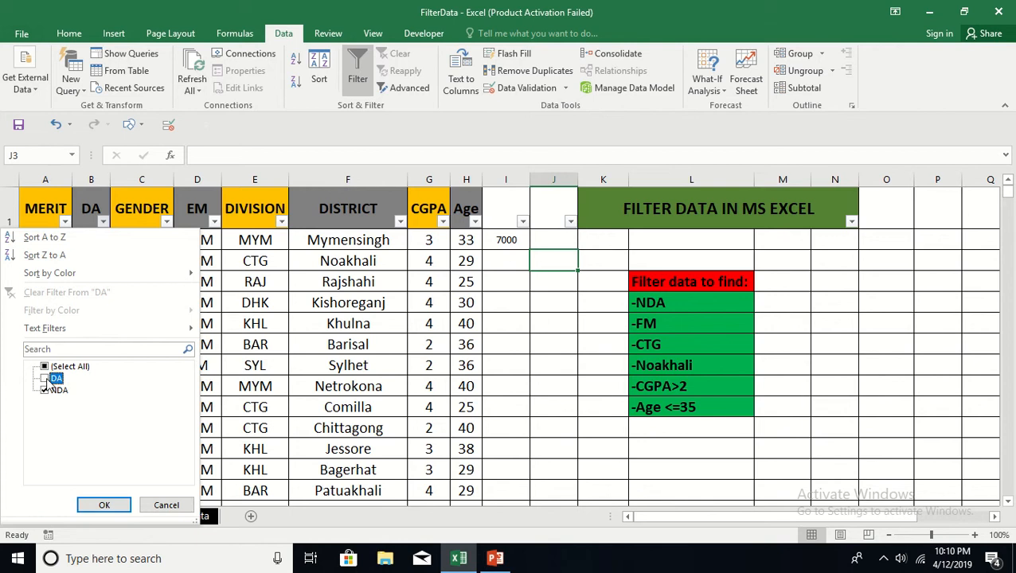
pyautogui.click(105, 506)
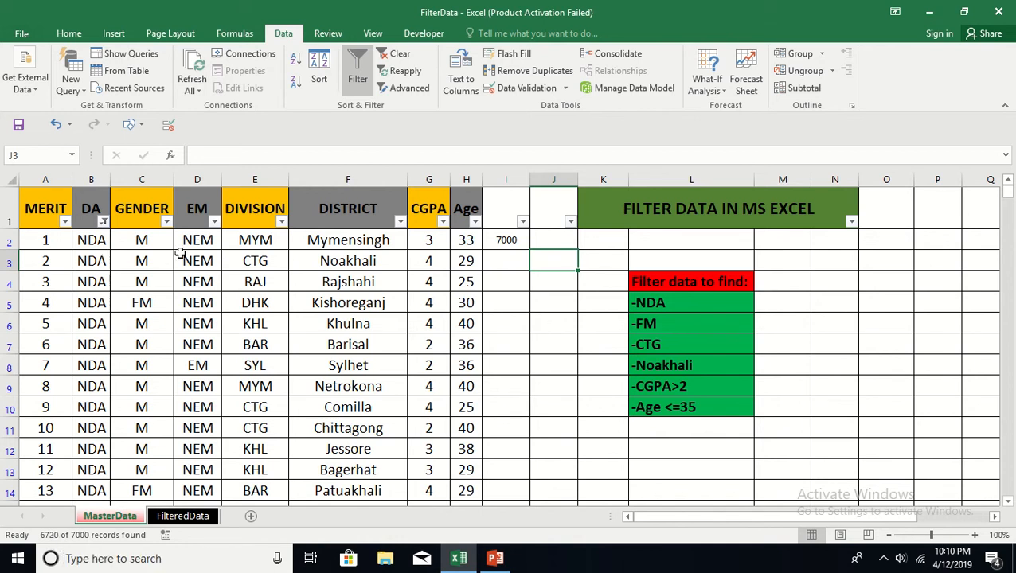
# Append the record count to the NDA criterion in cell L5 so it reads "-NDA: 6720".
pyautogui.click(681, 303)
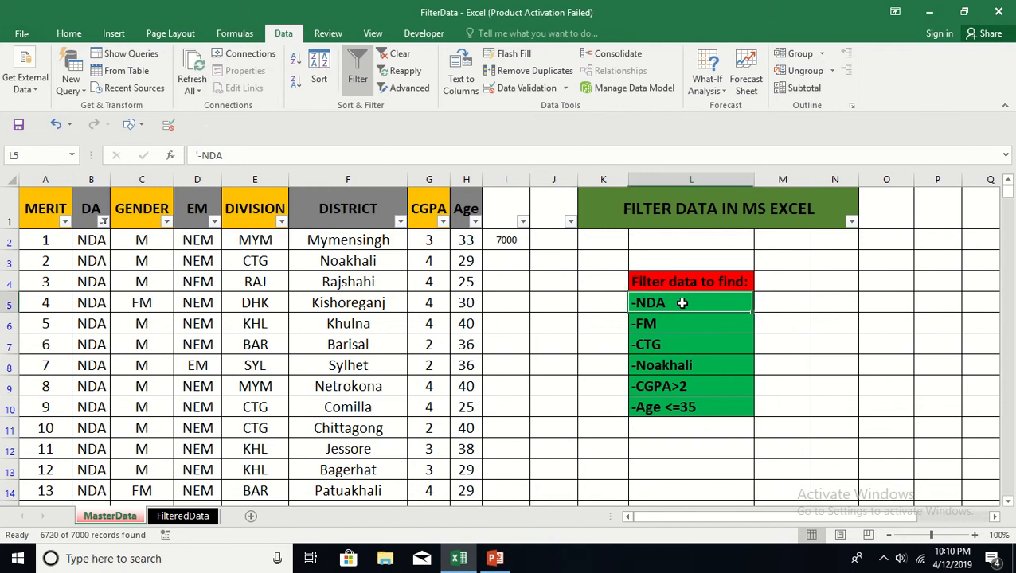
pyautogui.click(257, 157)
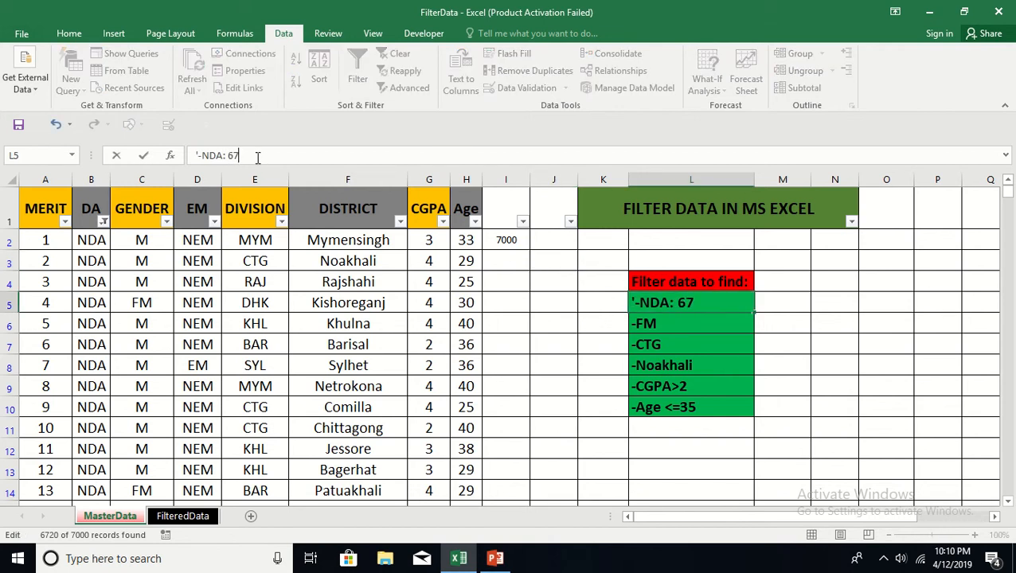
pyautogui.write(': 6720')
pyautogui.click(826, 330)
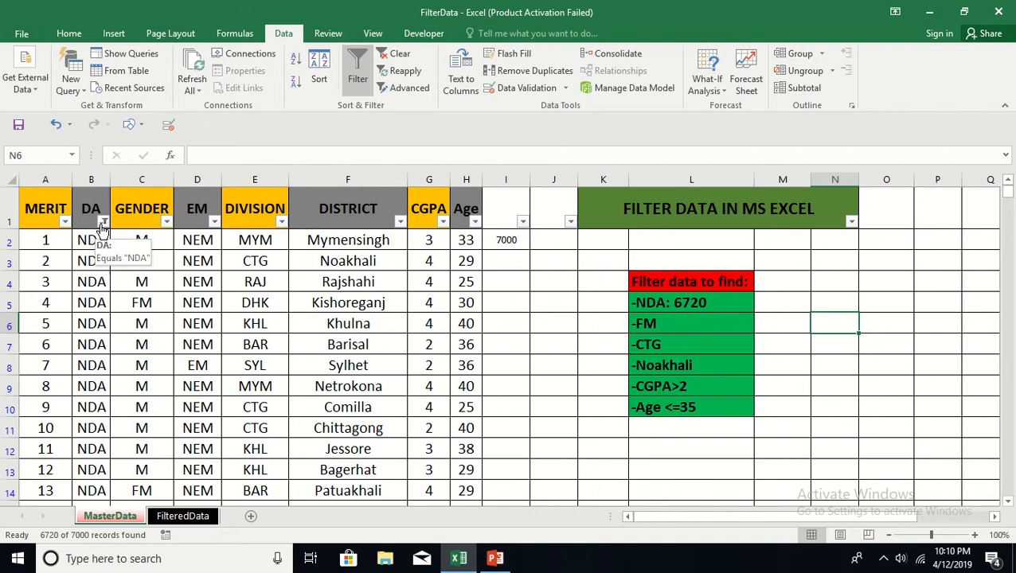
# Filter the GENDER column to show only FM by excluding M.
pyautogui.click(166, 222)
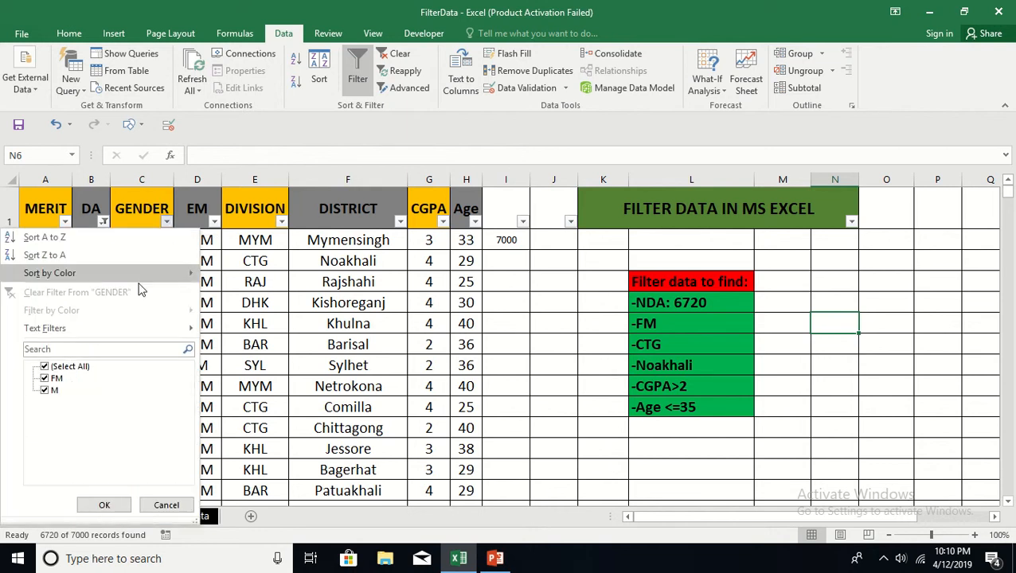
pyautogui.click(46, 392)
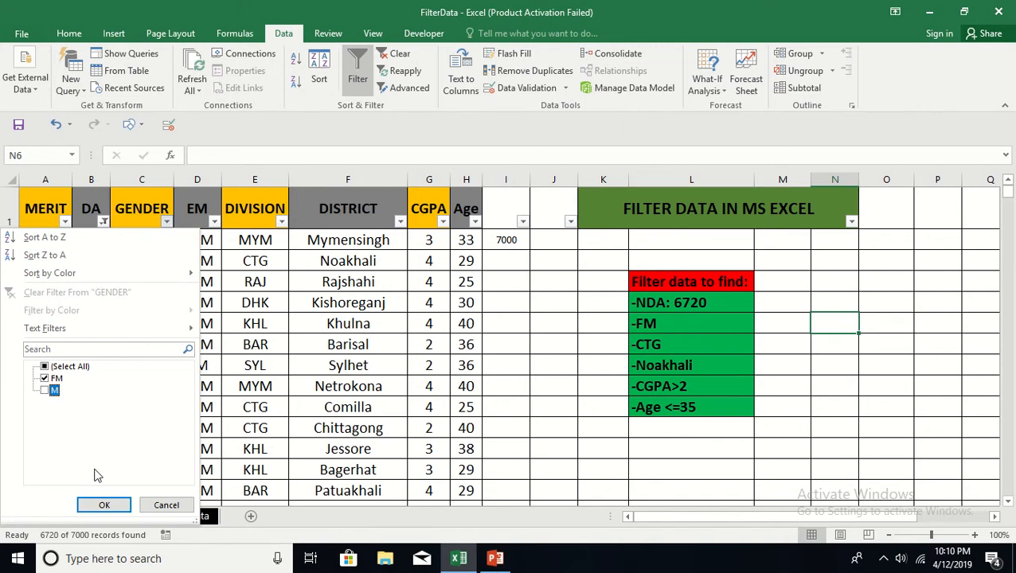
pyautogui.click(104, 505)
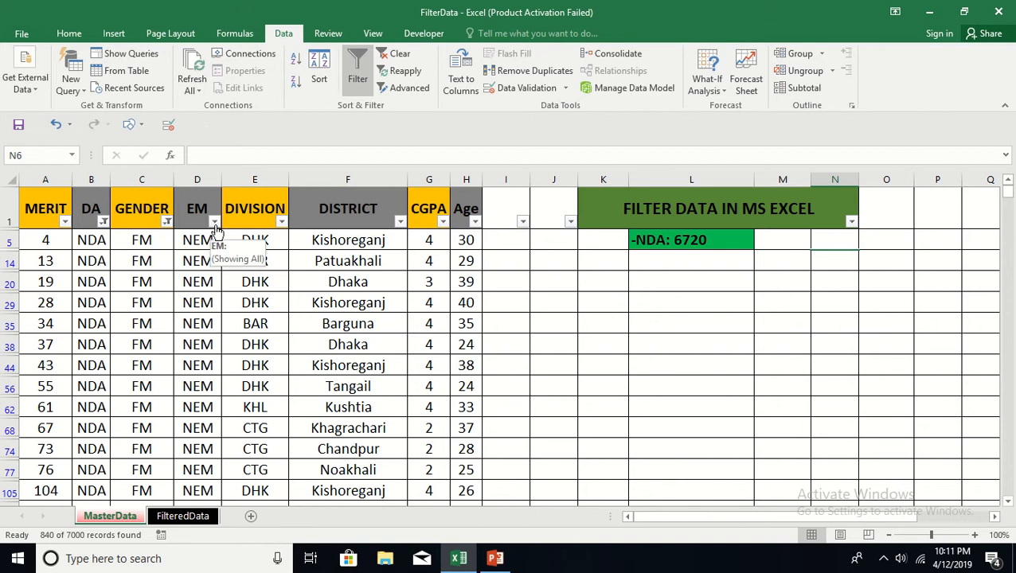
# Filter the DIVISION column to show only CTG.
pyautogui.click(282, 222)
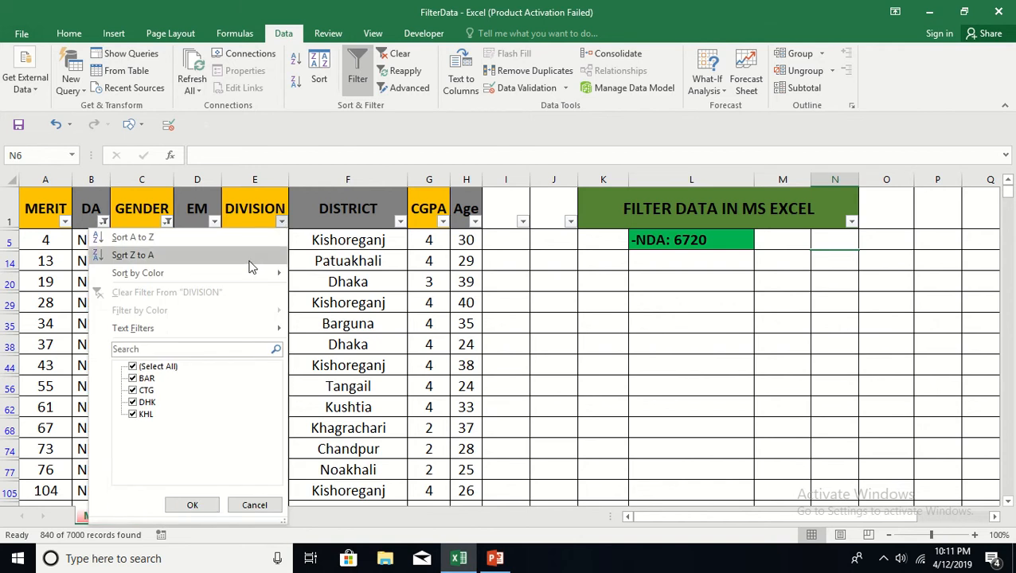
pyautogui.click(155, 368)
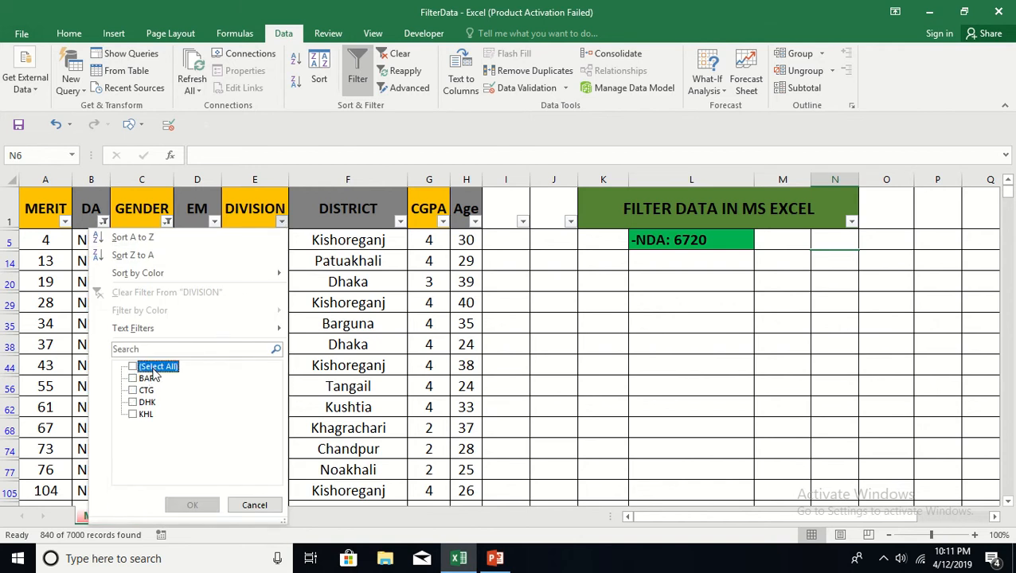
pyautogui.click(133, 391)
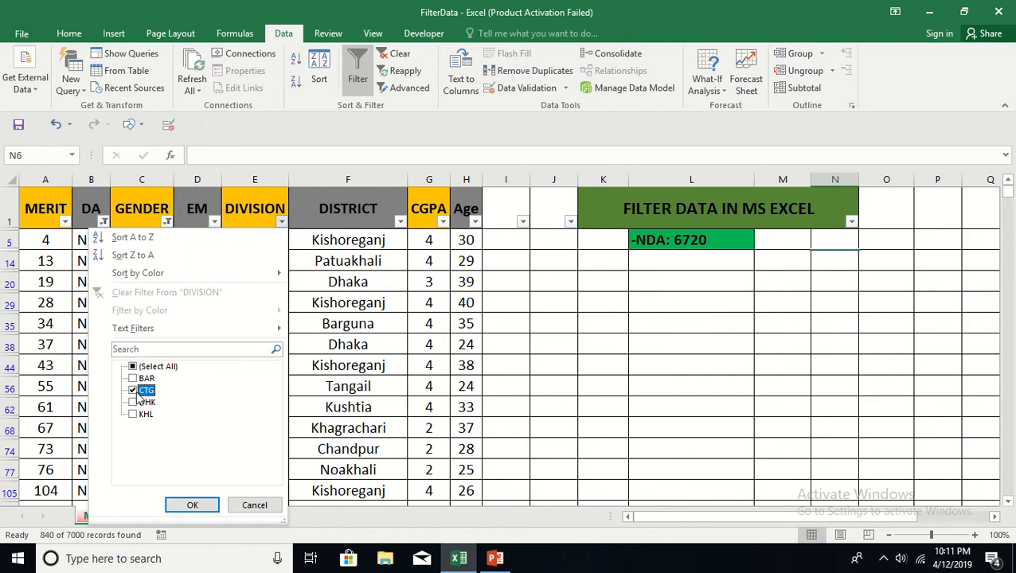
pyautogui.click(193, 506)
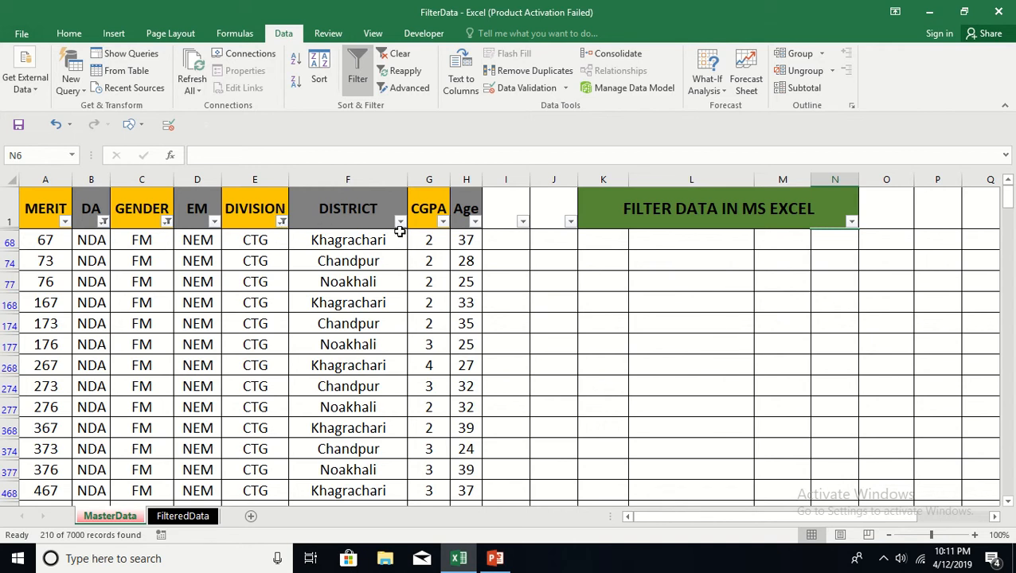
# Filter the DISTRICT column to show only Noakhali by excluding Chandpur and Khagrachari.
pyautogui.click(400, 221)
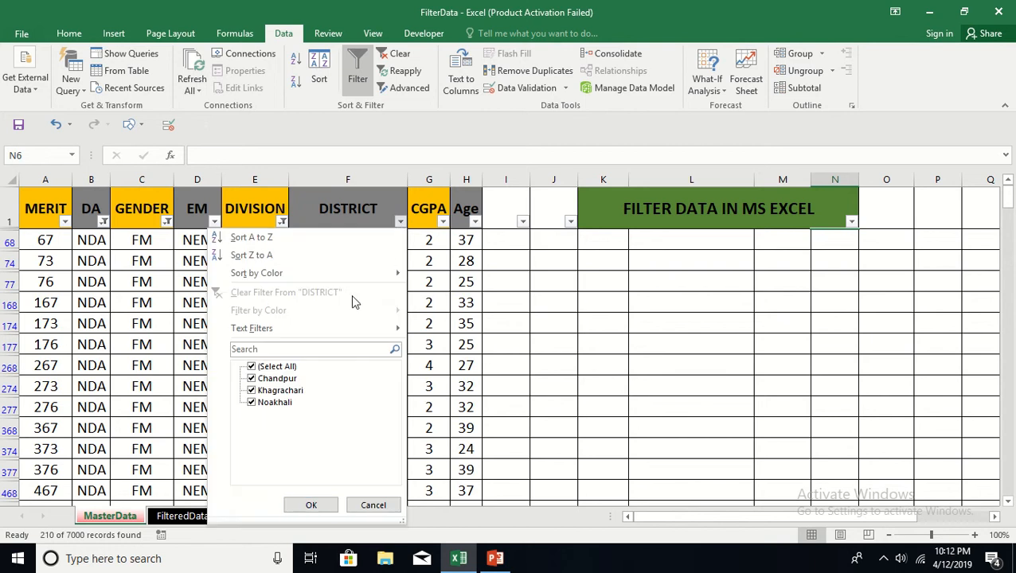
pyautogui.click(278, 379)
pyautogui.click(279, 391)
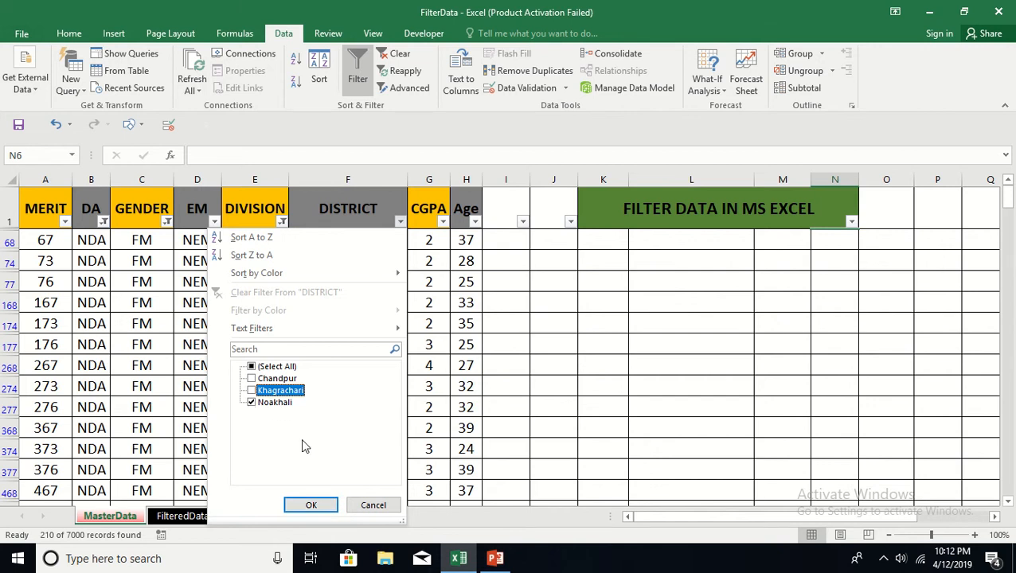
pyautogui.click(310, 506)
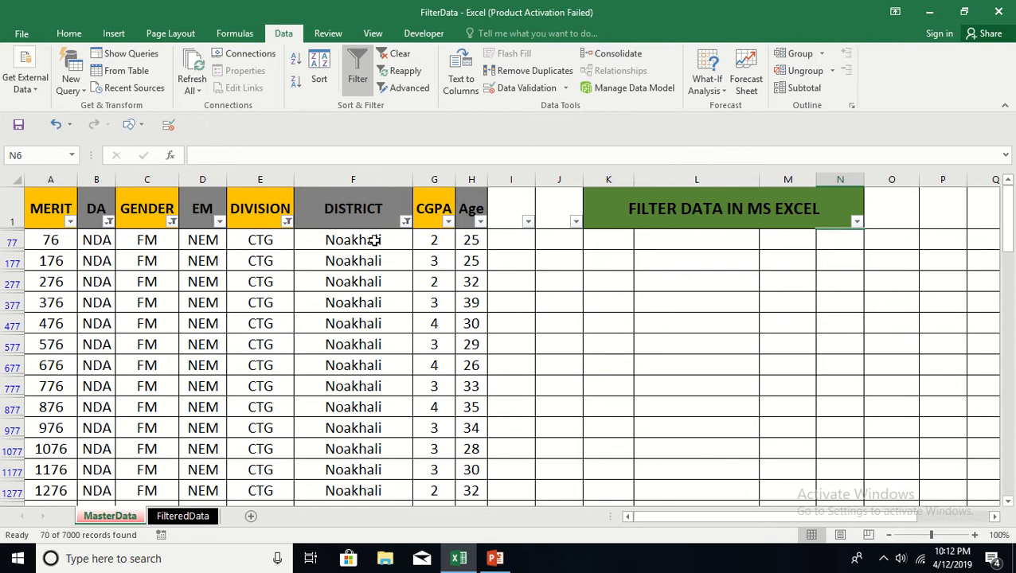
# Filter the CGPA column with a custom filter to show only values greater than 2.
pyautogui.click(449, 222)
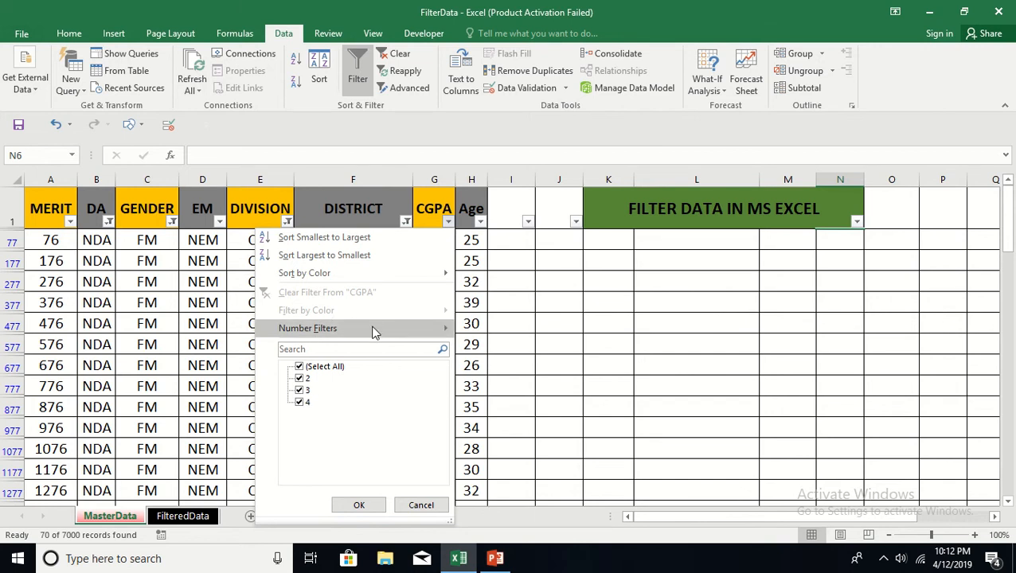
pyautogui.moveTo(374, 331)
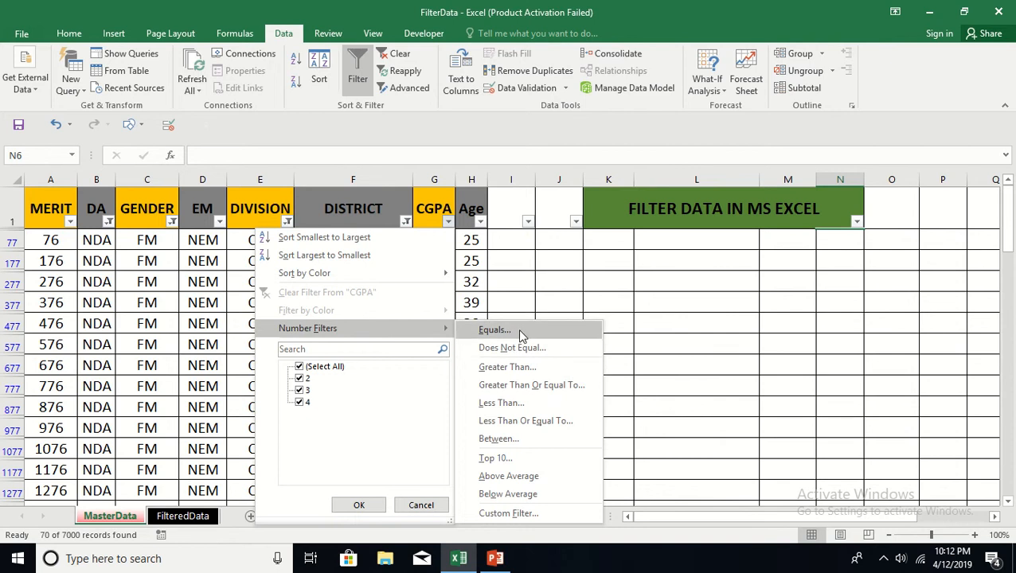
pyautogui.click(506, 514)
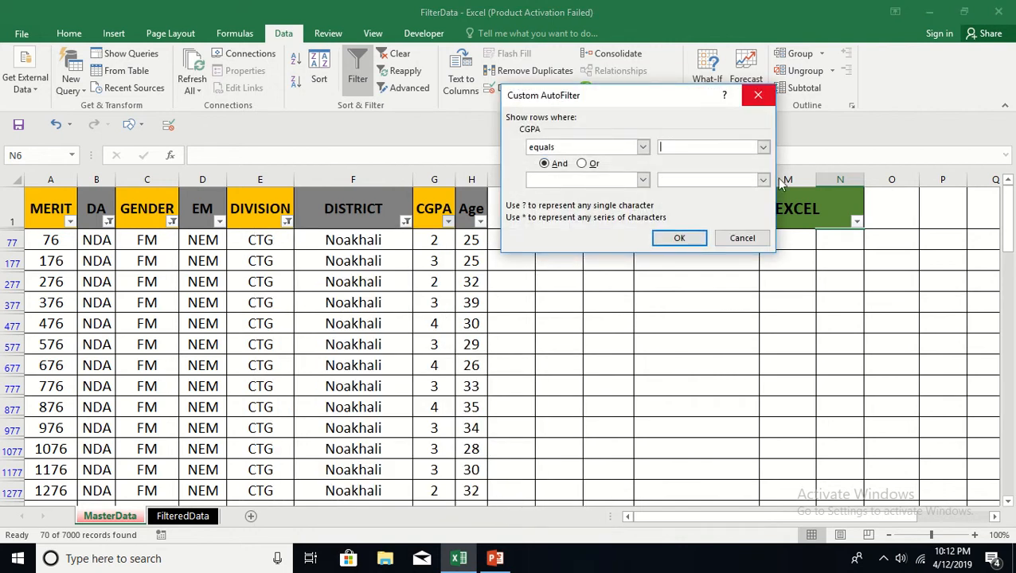
pyautogui.click(642, 147)
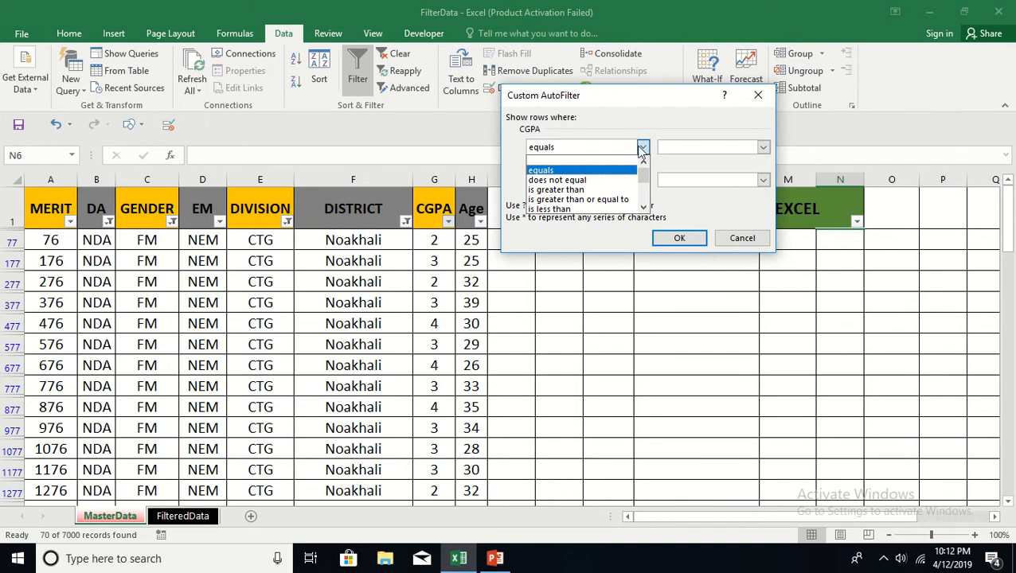
pyautogui.click(582, 192)
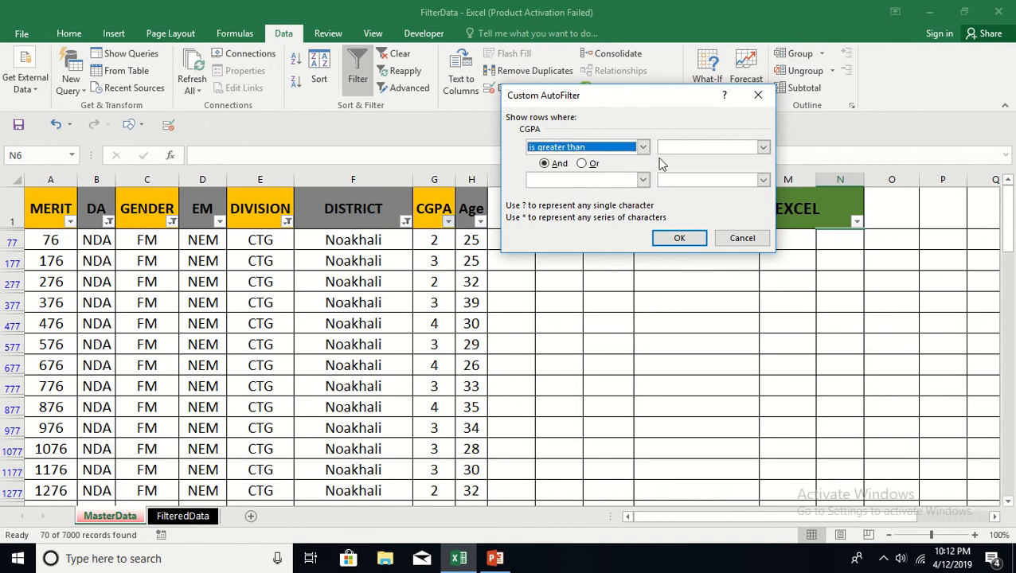
pyautogui.click(763, 148)
pyautogui.click(716, 162)
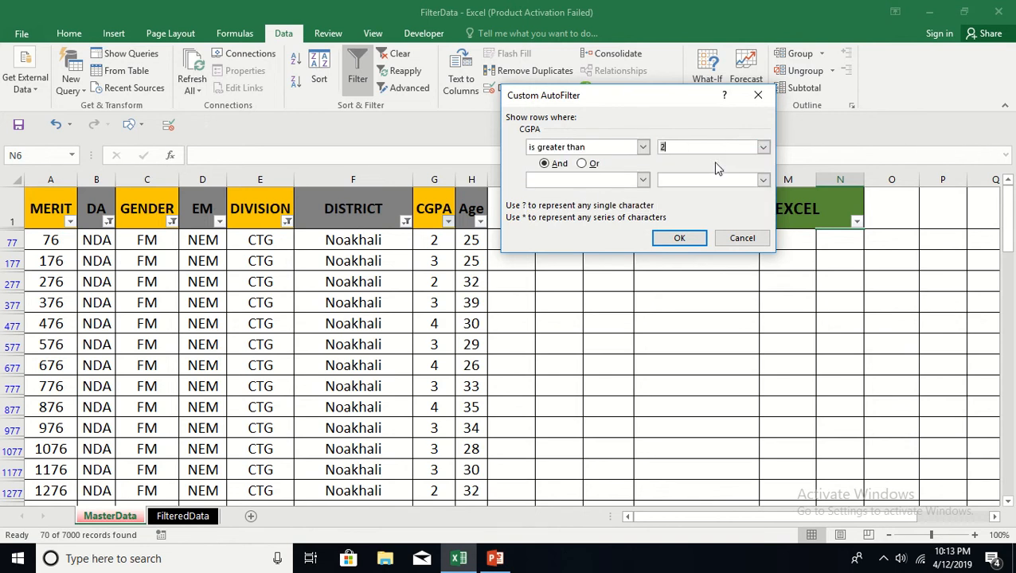
pyautogui.click(677, 239)
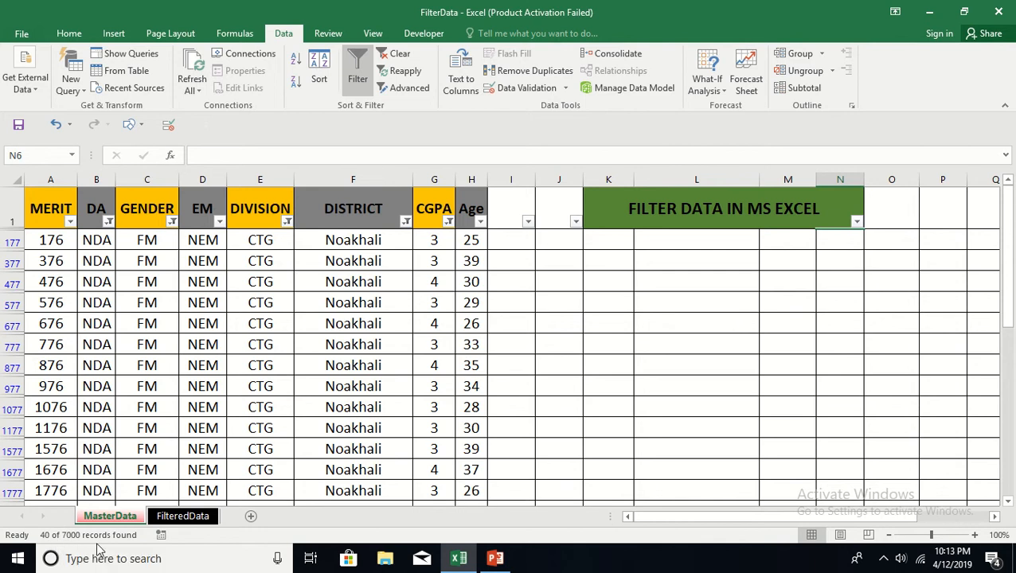
# Look through the age values offered in the Age column's filter list.
pyautogui.click(480, 222)
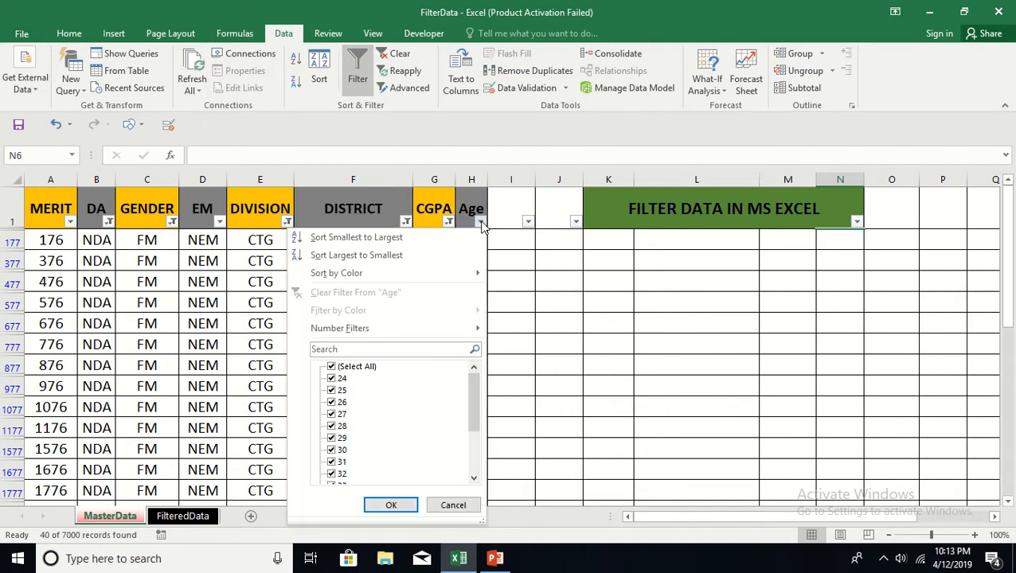
pyautogui.moveTo(424, 335)
pyautogui.moveTo(476, 418); pyautogui.dragTo(483, 381)
pyautogui.click(475, 481)
pyautogui.click(475, 481)
pyautogui.click(475, 481)
pyautogui.click(475, 481)
pyautogui.click(475, 481)
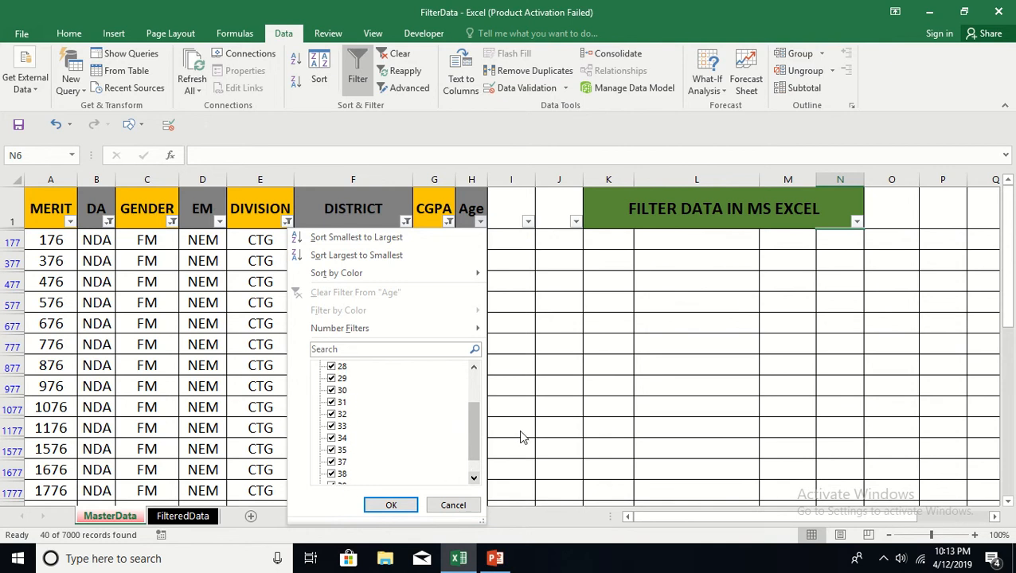
pyautogui.moveTo(470, 430); pyautogui.dragTo(480, 390)
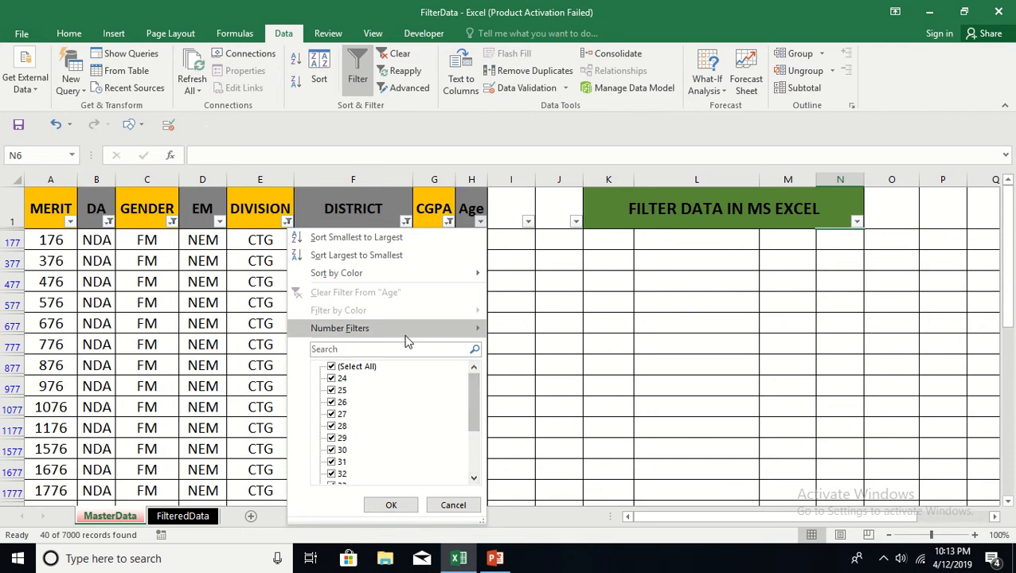
# Filter the Age column with a custom filter to show only values less than or equal to 35.
pyautogui.moveTo(408, 335)
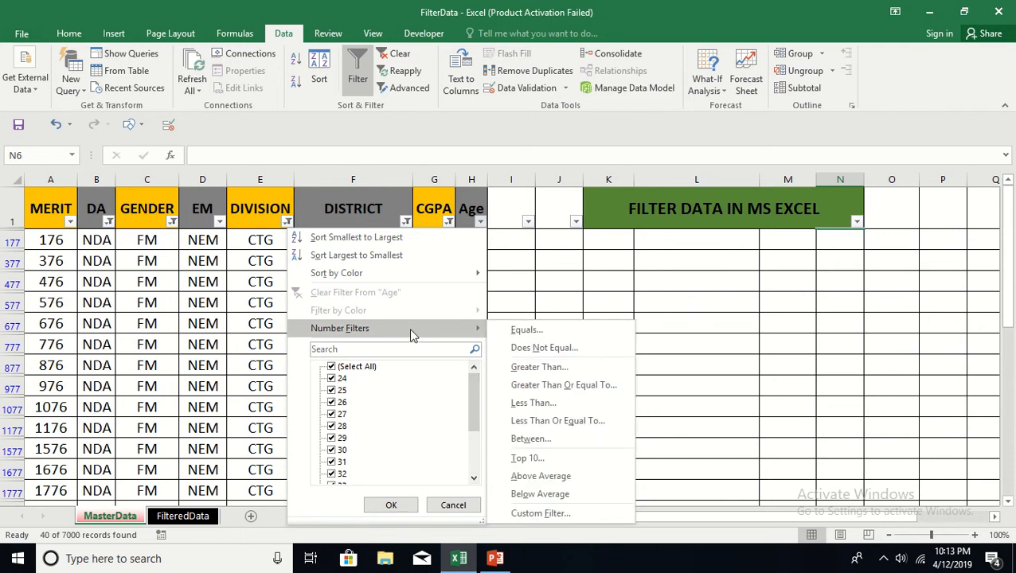
pyautogui.click(538, 513)
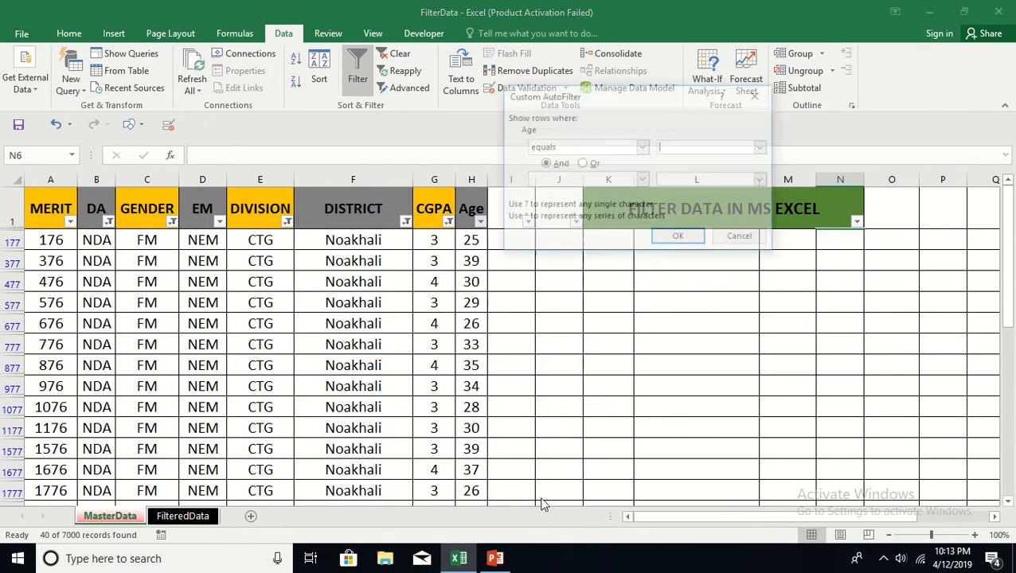
pyautogui.click(643, 148)
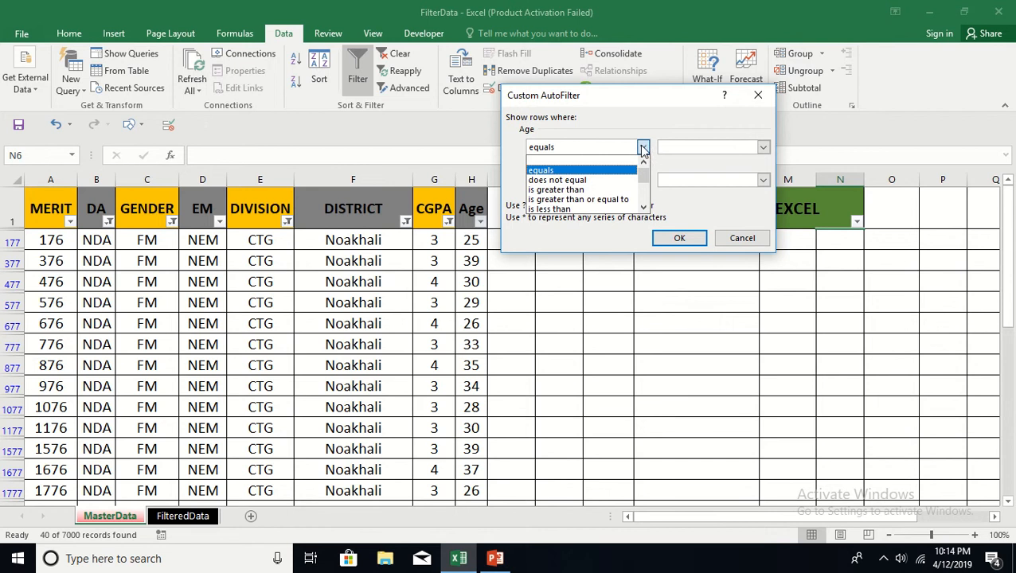
pyautogui.click(609, 209)
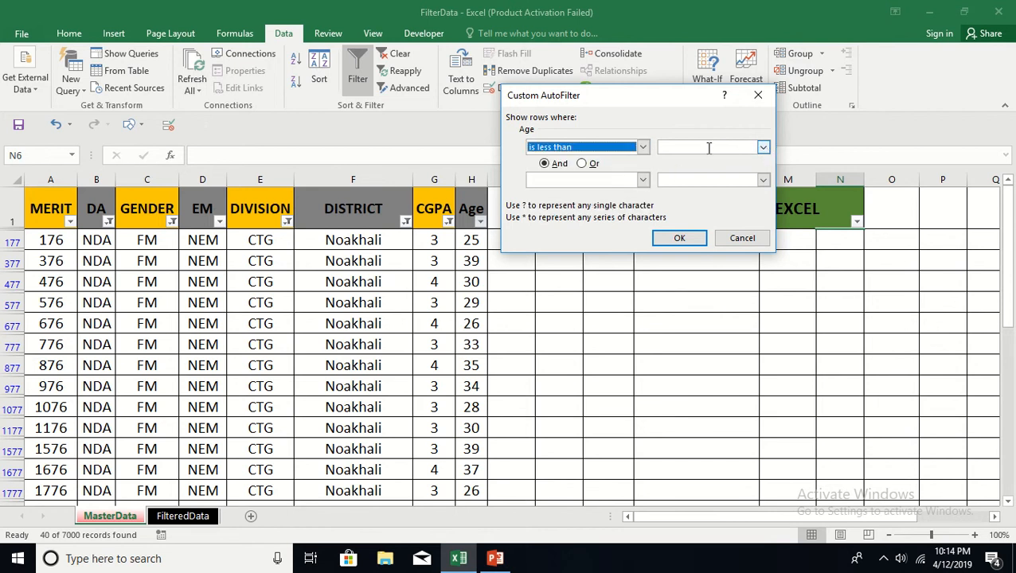
pyautogui.click(742, 148)
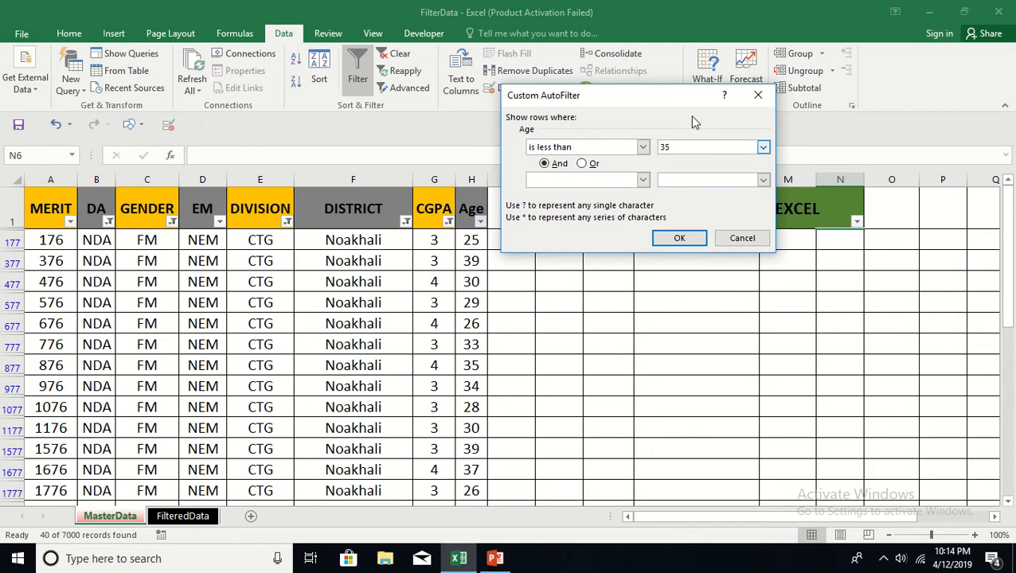
pyautogui.click(643, 148)
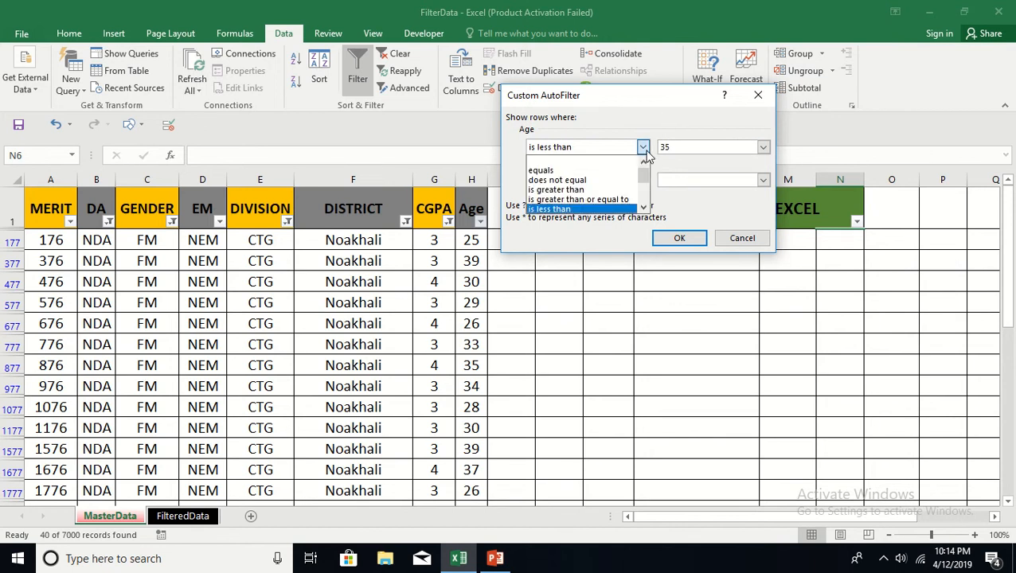
pyautogui.click(643, 205)
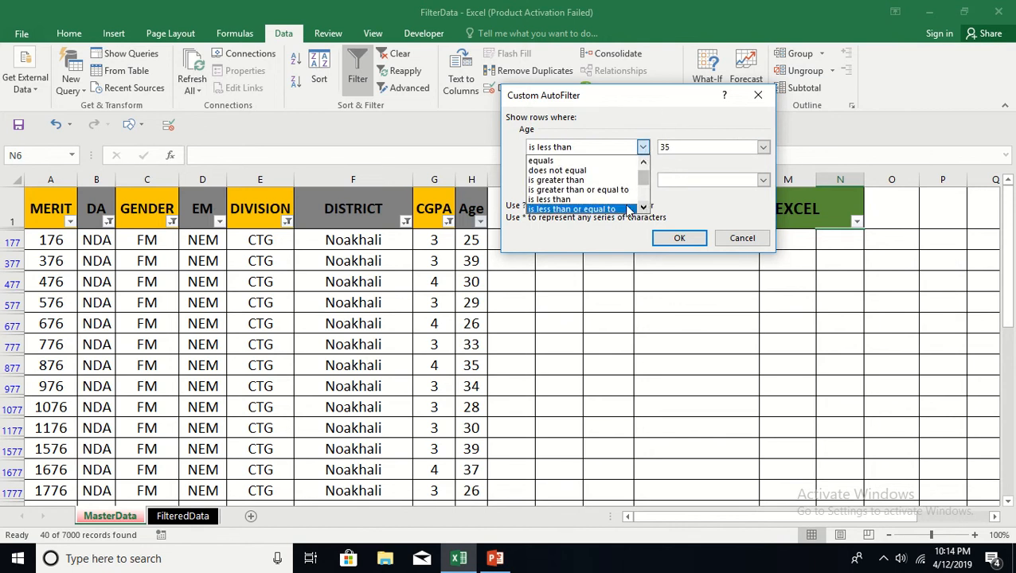
pyautogui.click(618, 215)
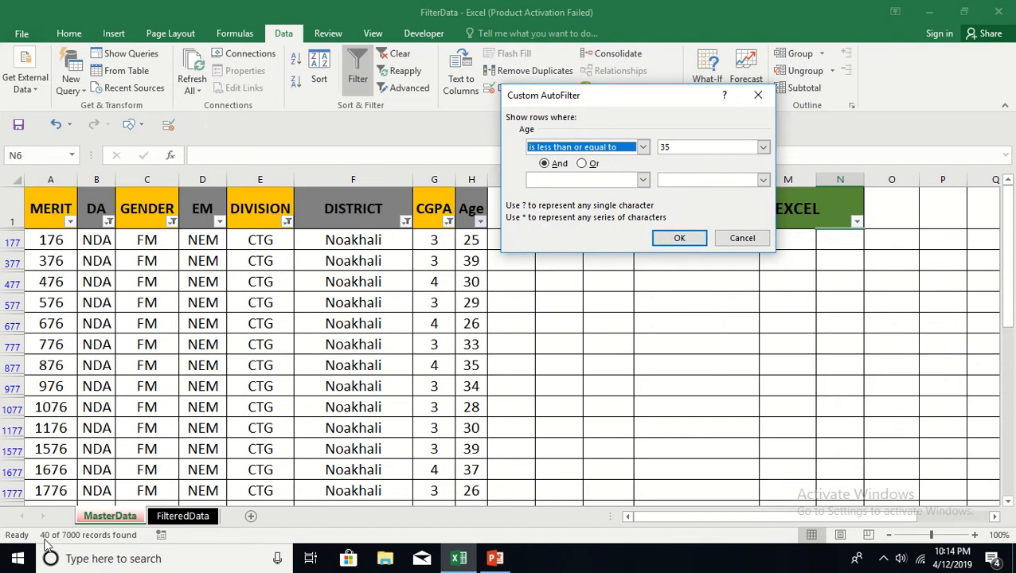
pyautogui.click(677, 239)
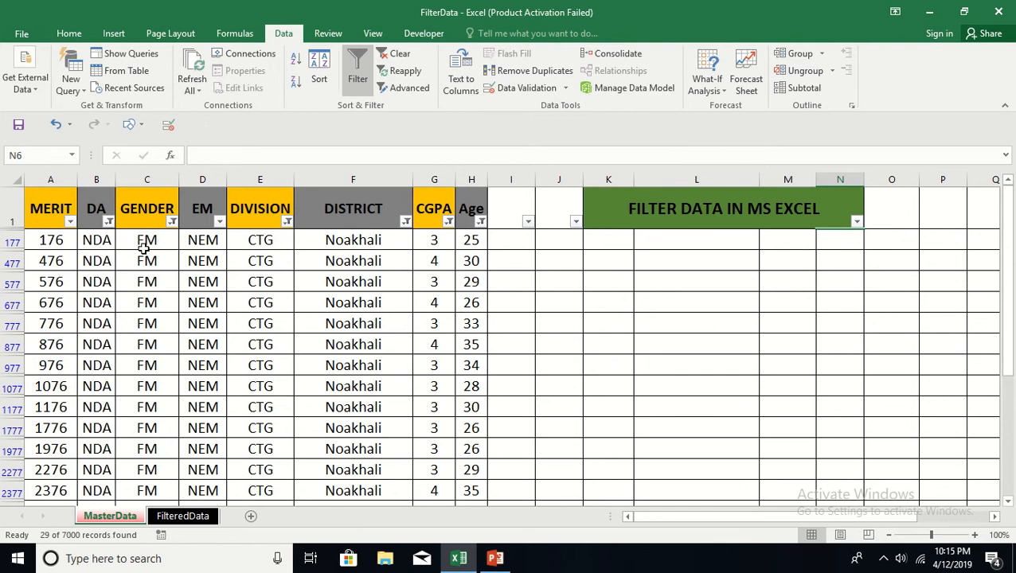
# Fill all the filtered records in columns A to H with Green, Accent 6, Lighter 40%.
pyautogui.moveTo(51, 240); pyautogui.dragTo(477, 501)
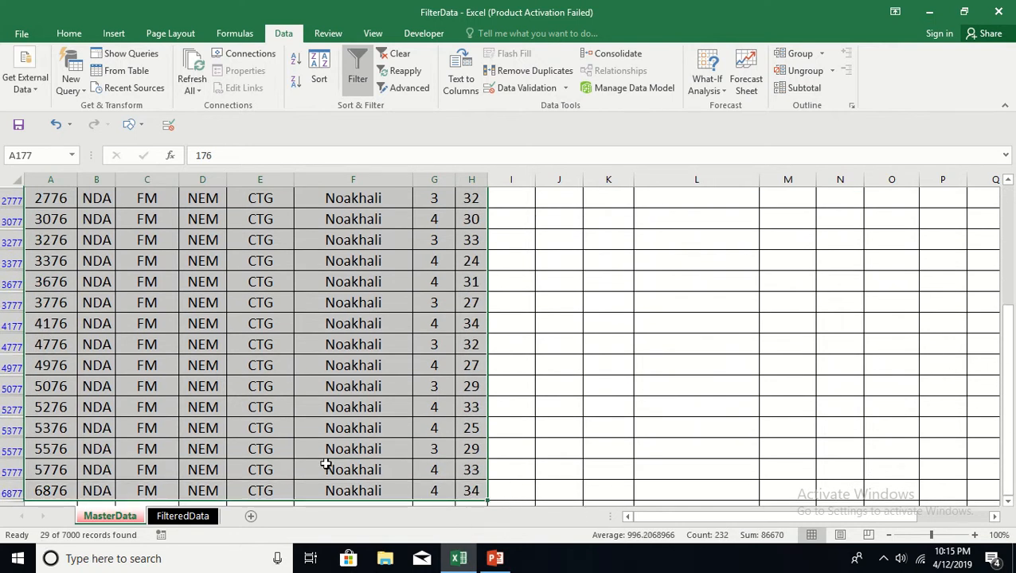
pyautogui.moveTo(1010, 324); pyautogui.dragTo(1009, 199)
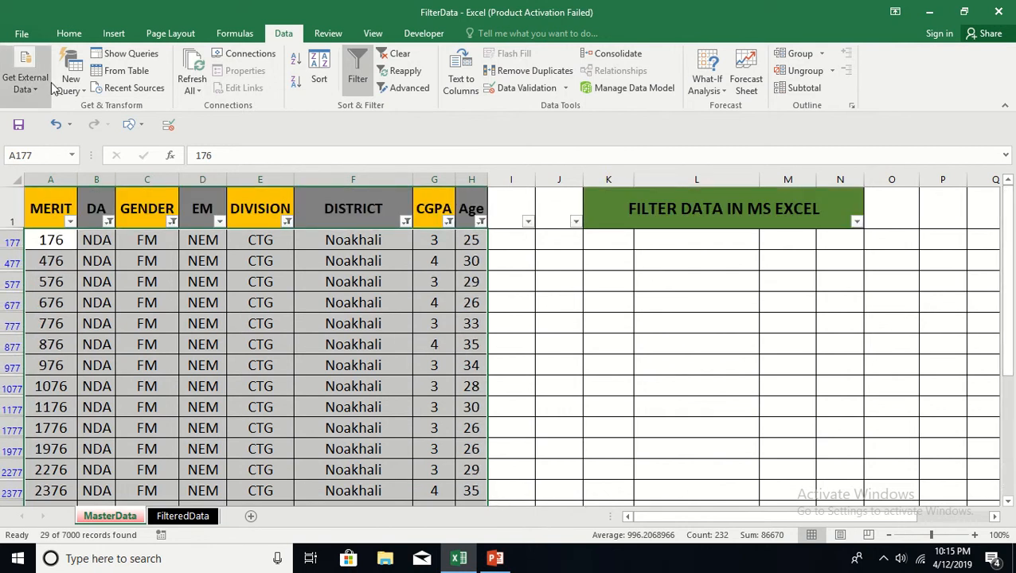
pyautogui.click(66, 36)
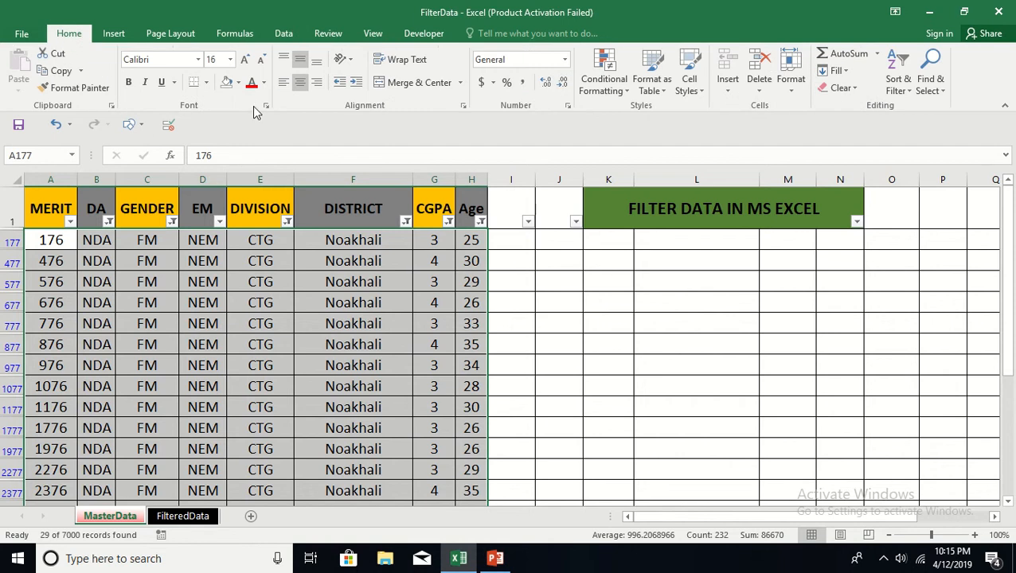
pyautogui.click(238, 84)
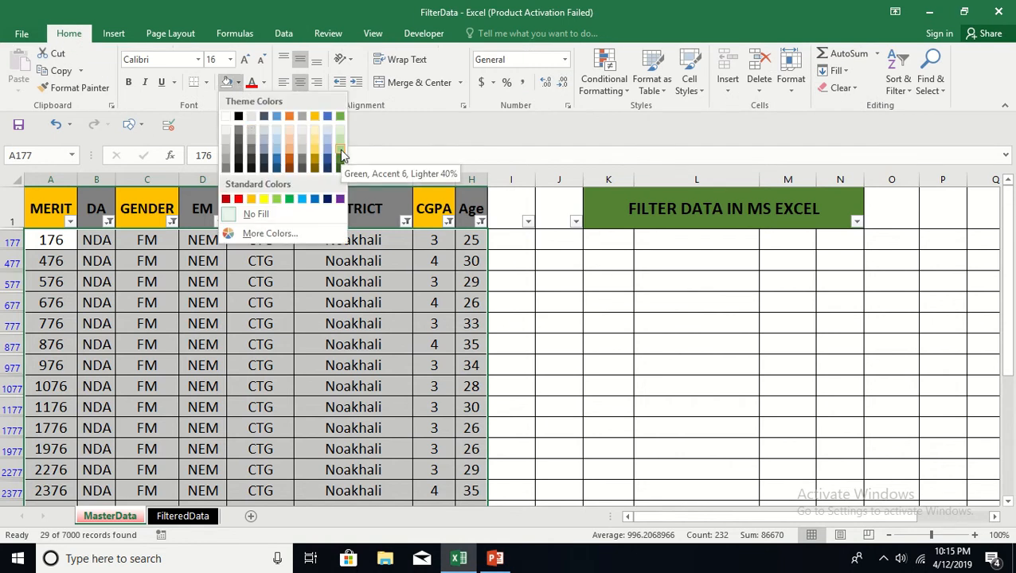
pyautogui.click(340, 151)
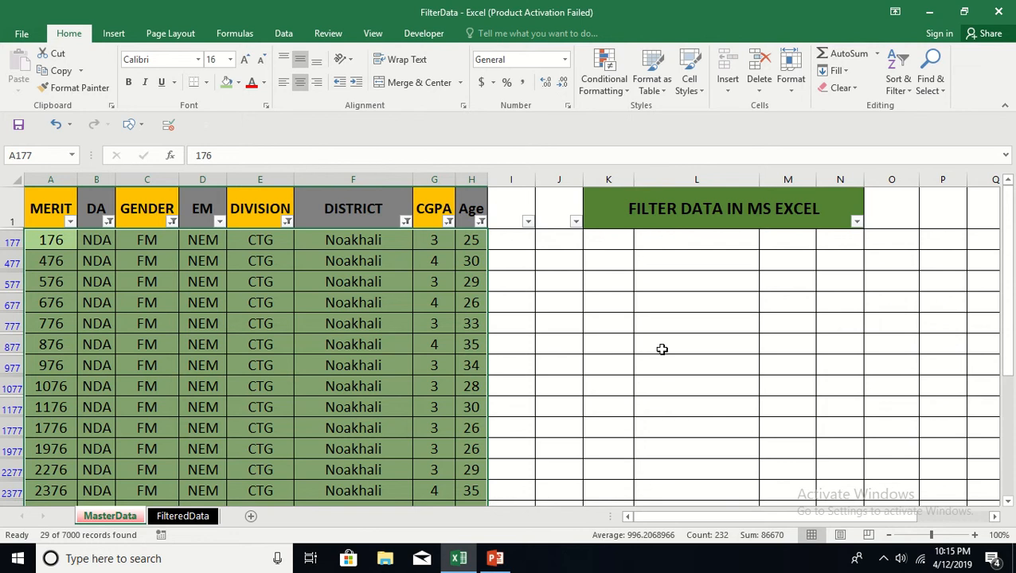
pyautogui.click(619, 345)
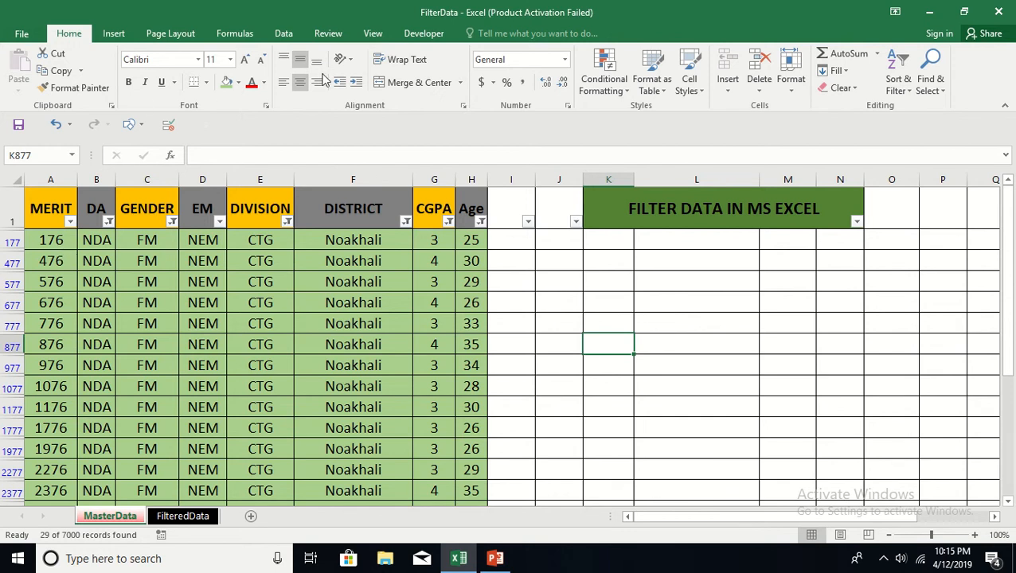
# Clear all column filters on the MasterData sheet and turn filtering off.
pyautogui.click(285, 36)
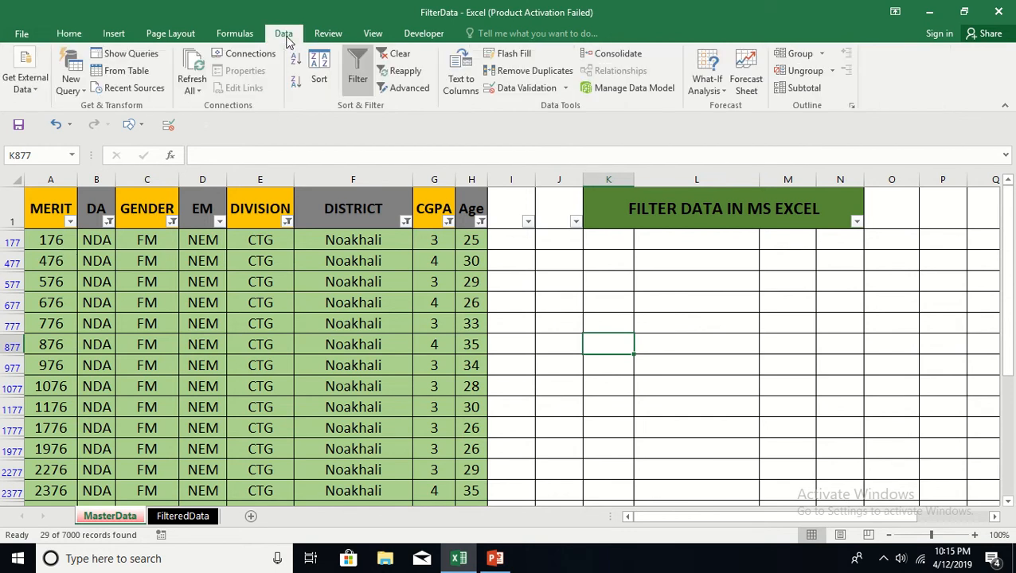
pyautogui.click(399, 54)
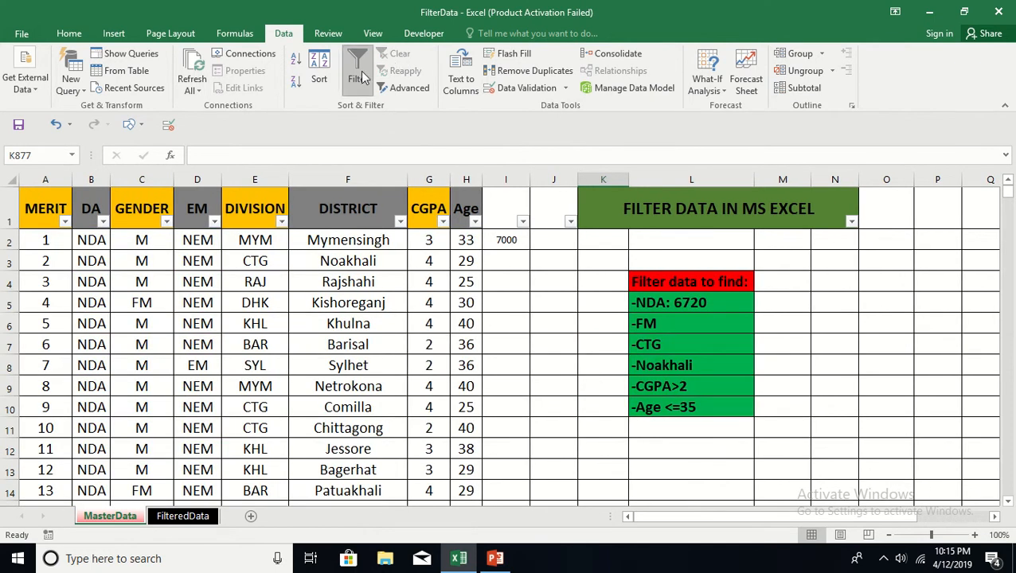
pyautogui.click(361, 77)
pyautogui.click(551, 338)
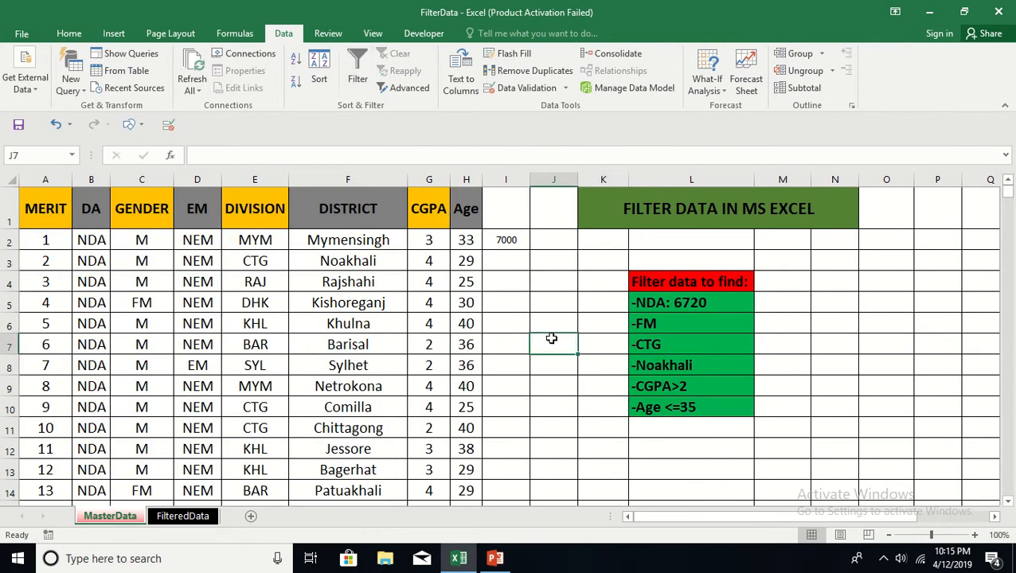
# Look through the unfiltered MasterData rows for the records highlighted in green.
pyautogui.scroll(-2, 224, 335)
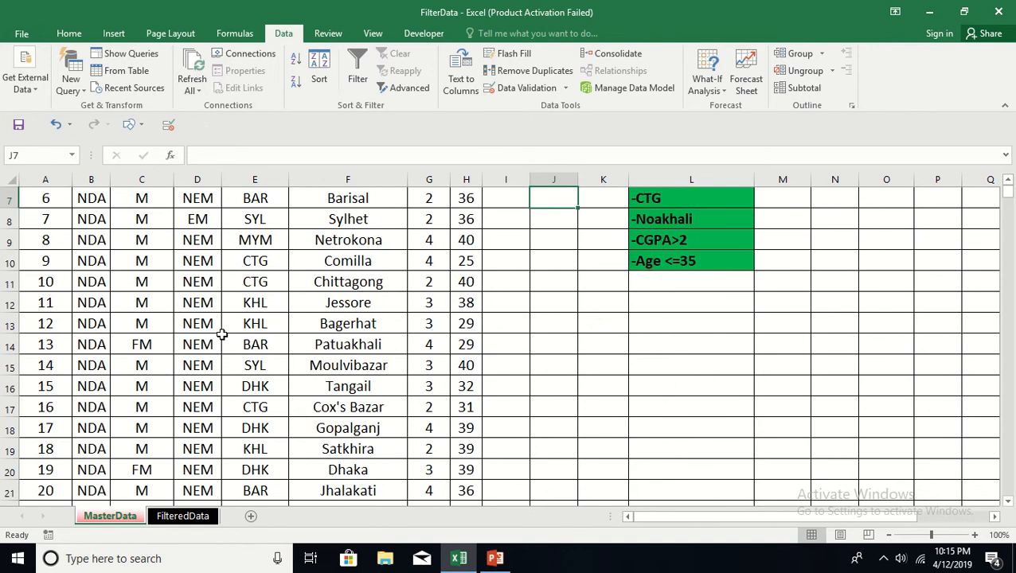
pyautogui.scroll(2, 223, 335)
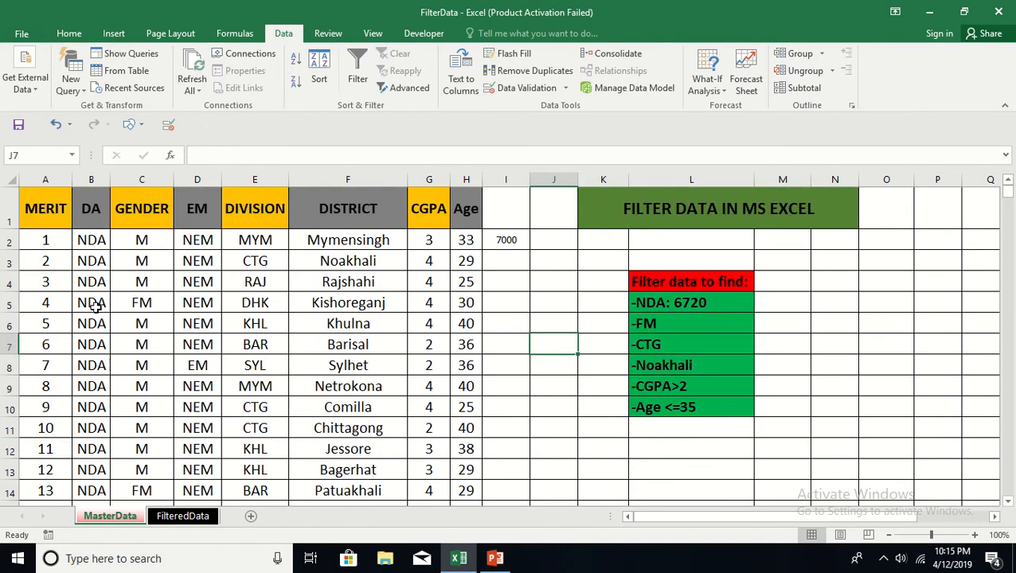
pyautogui.click(520, 287)
pyautogui.scroll(-15, 199, 293)
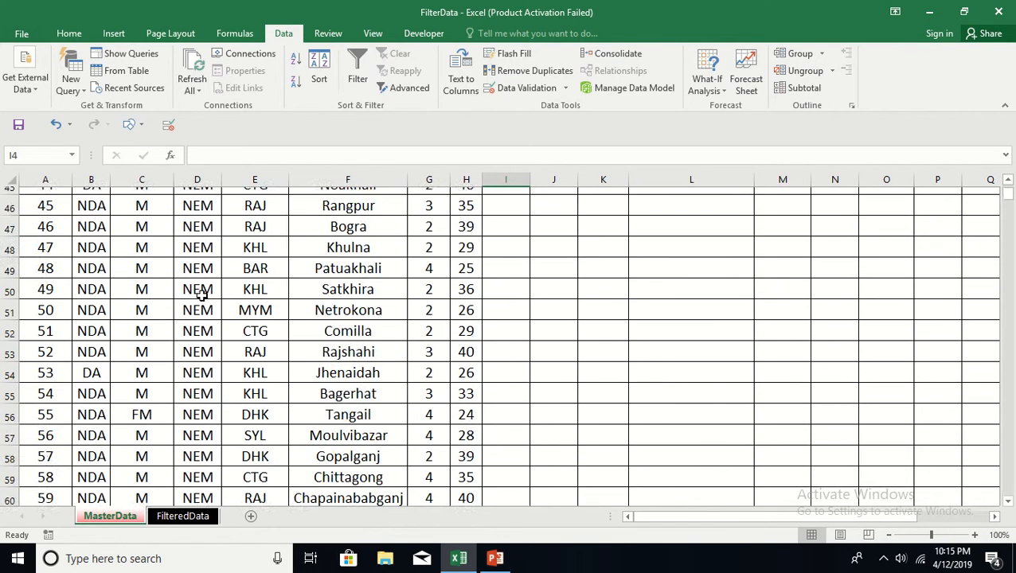
pyautogui.scroll(-18, 201, 294)
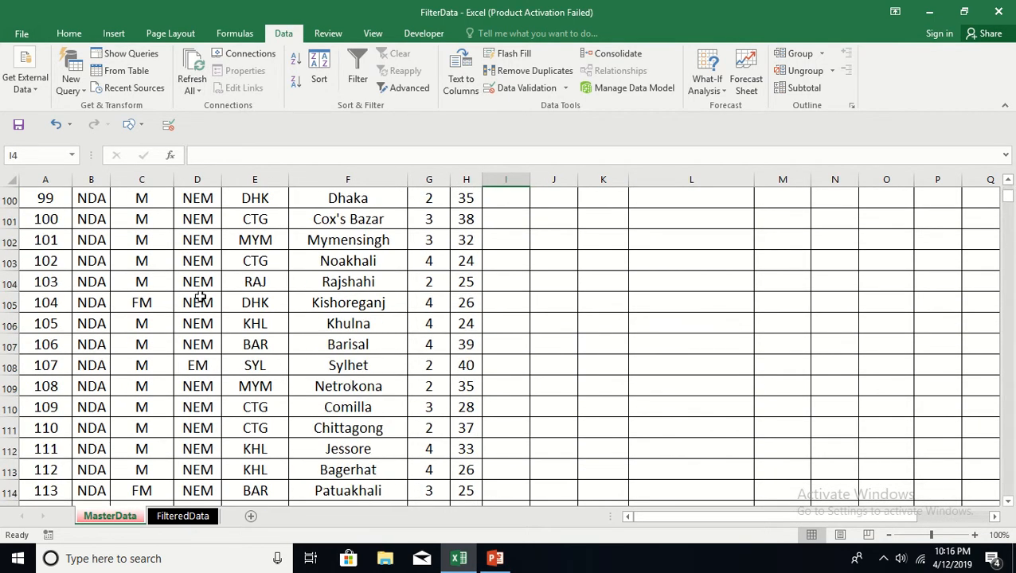
pyautogui.scroll(-9, 200, 296)
pyautogui.scroll(-15, 200, 296)
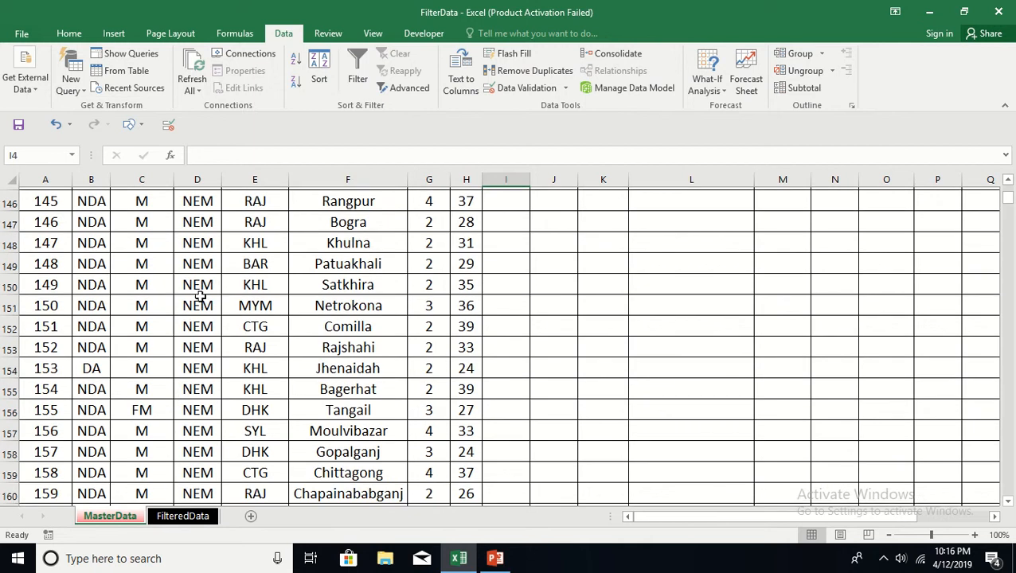
pyautogui.scroll(-1, 199, 296)
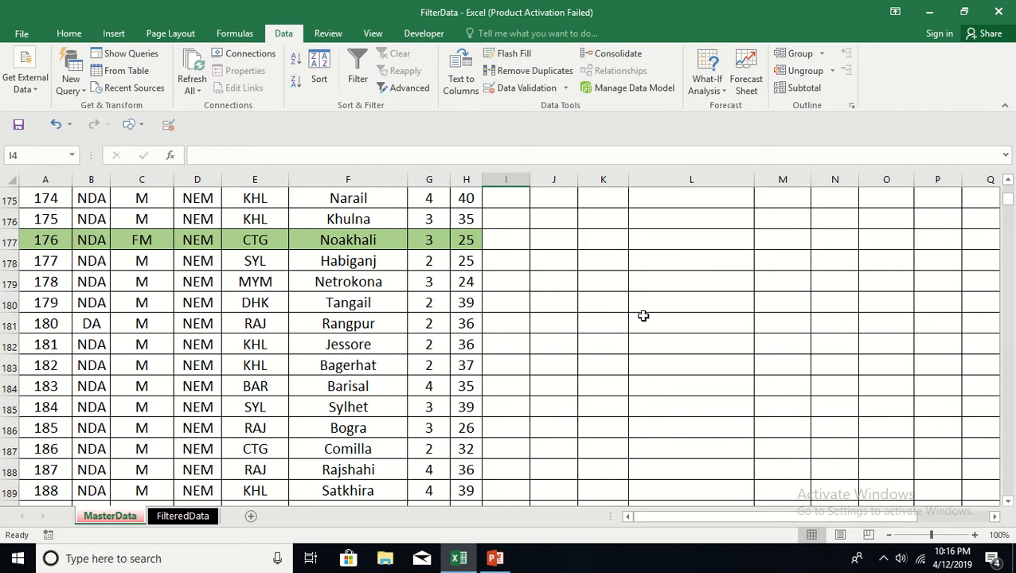
pyautogui.scroll(-20, 641, 323)
pyautogui.scroll(-20, 633, 329)
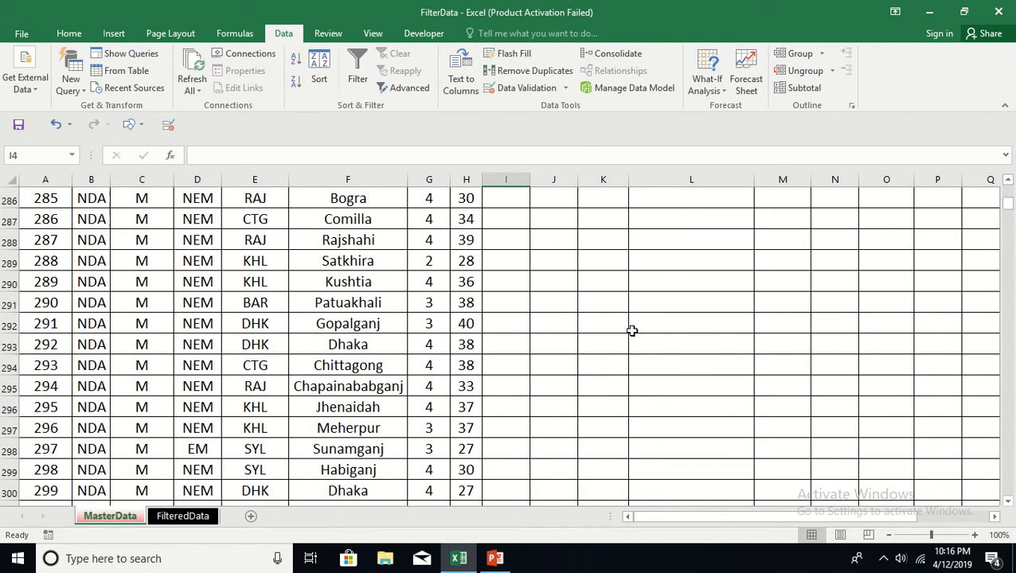
# Check more MasterData rows for green records, return to the first row, and inspect the record-count formula in cell I2.
pyautogui.scroll(-20, 619, 326)
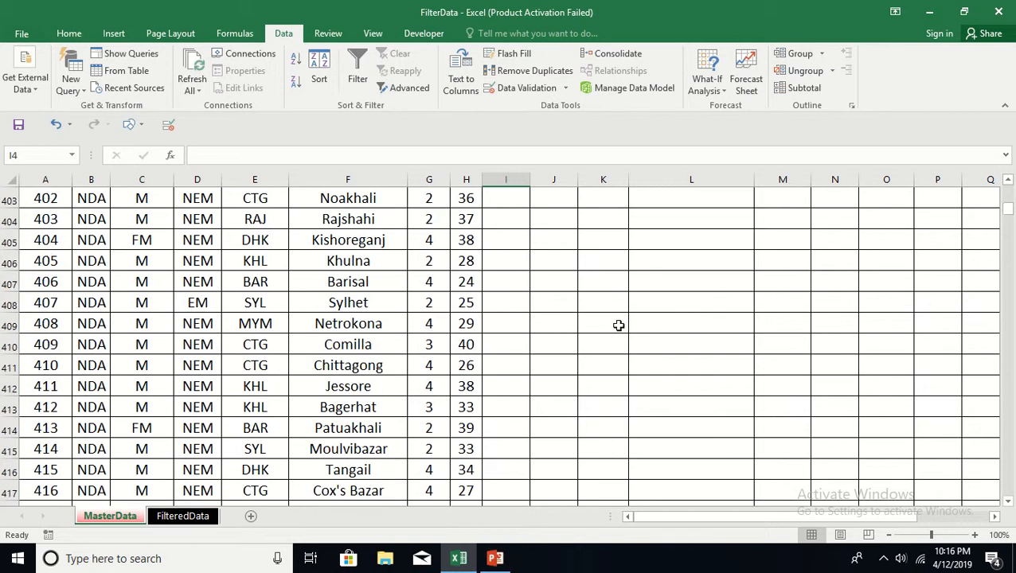
pyautogui.scroll(3, 619, 324)
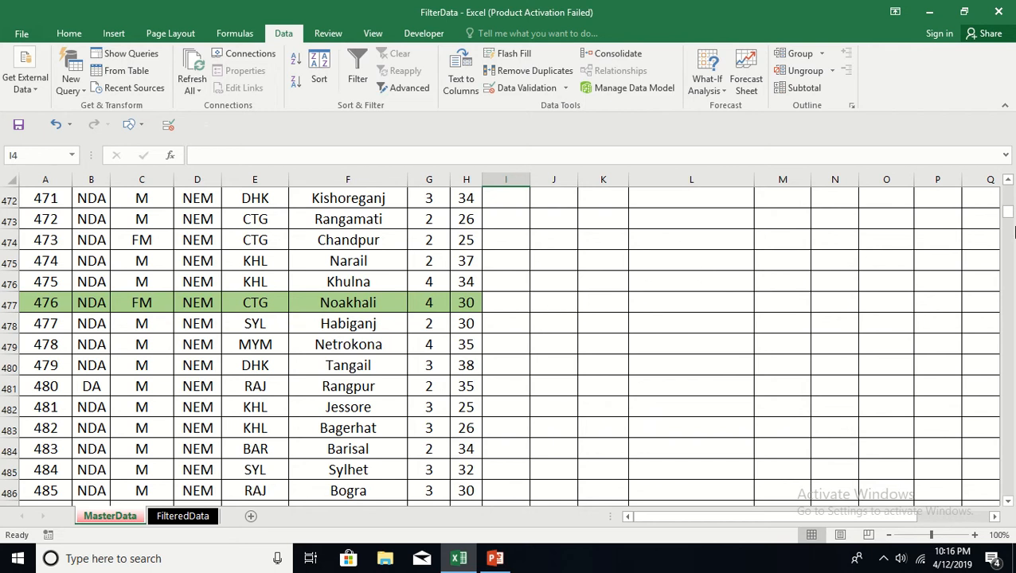
pyautogui.moveTo(1008, 215); pyautogui.dragTo(1008, 201)
pyautogui.scroll(-17, 850, 274)
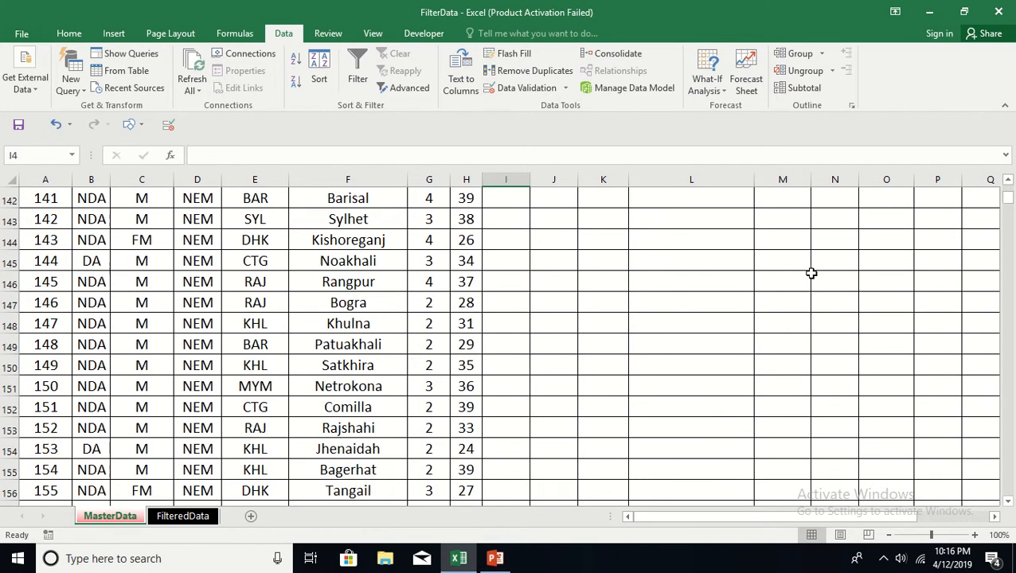
pyautogui.moveTo(1008, 205); pyautogui.dragTo(1008, 192)
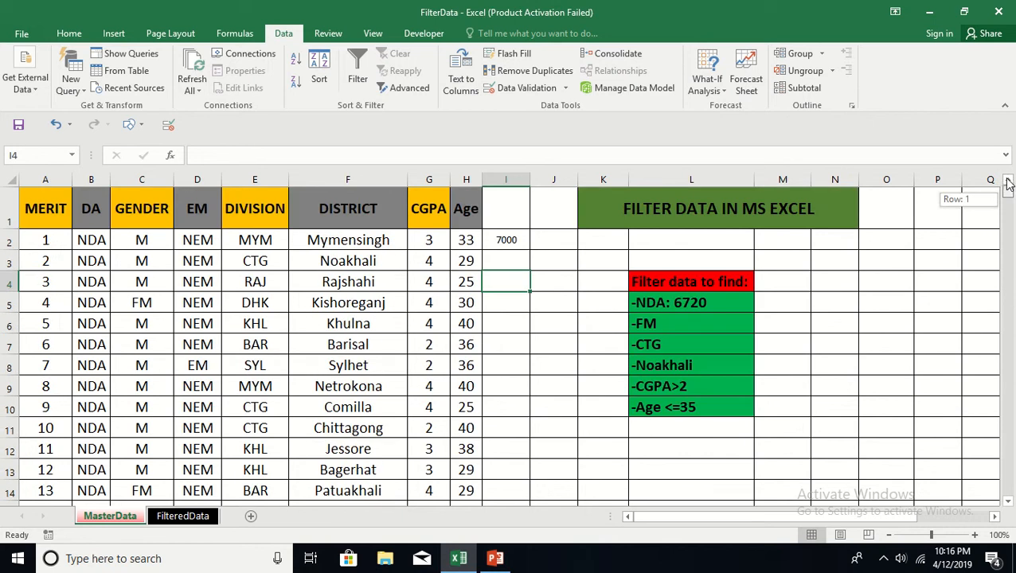
pyautogui.click(833, 330)
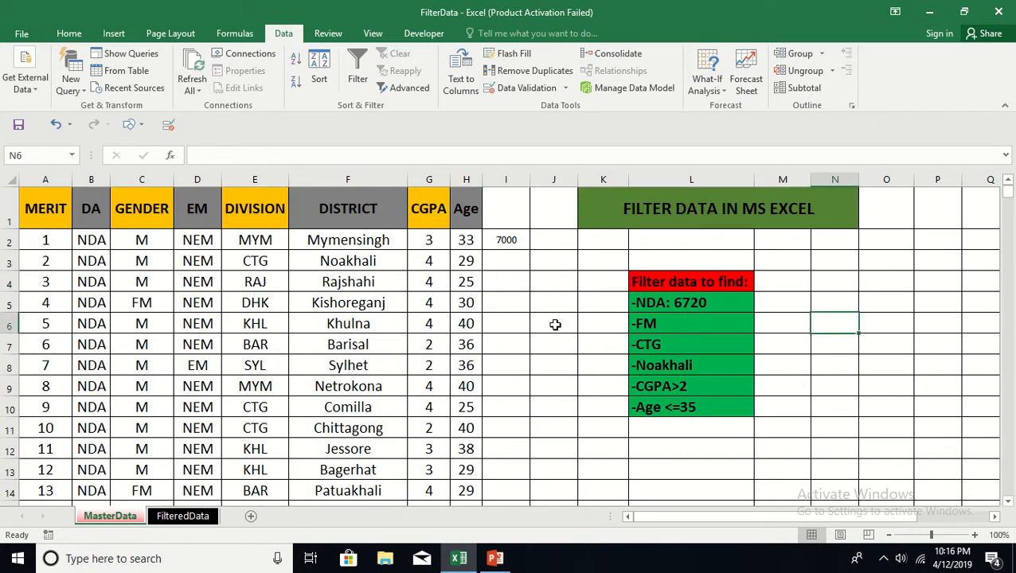
pyautogui.click(511, 241)
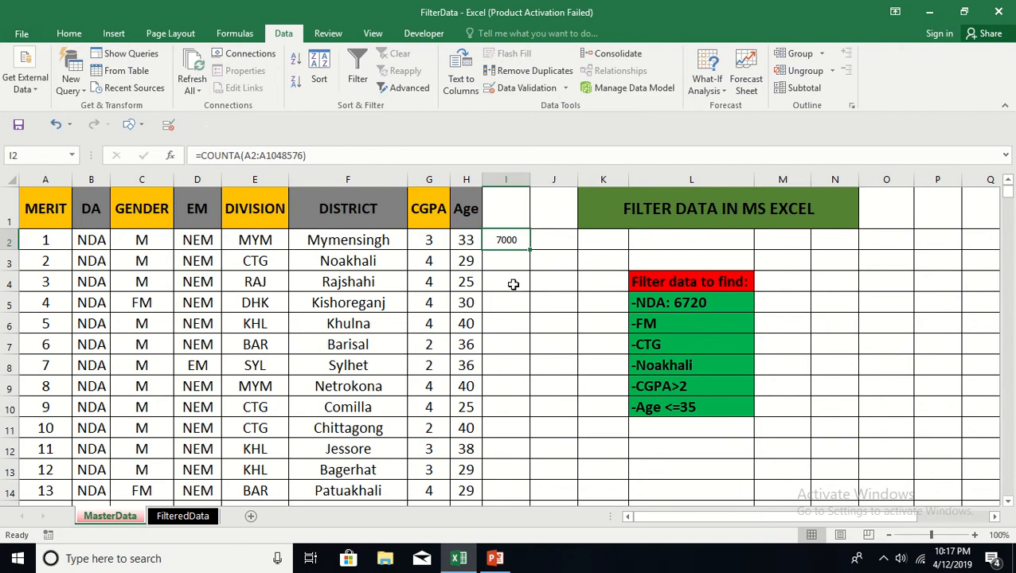
pyautogui.click(513, 303)
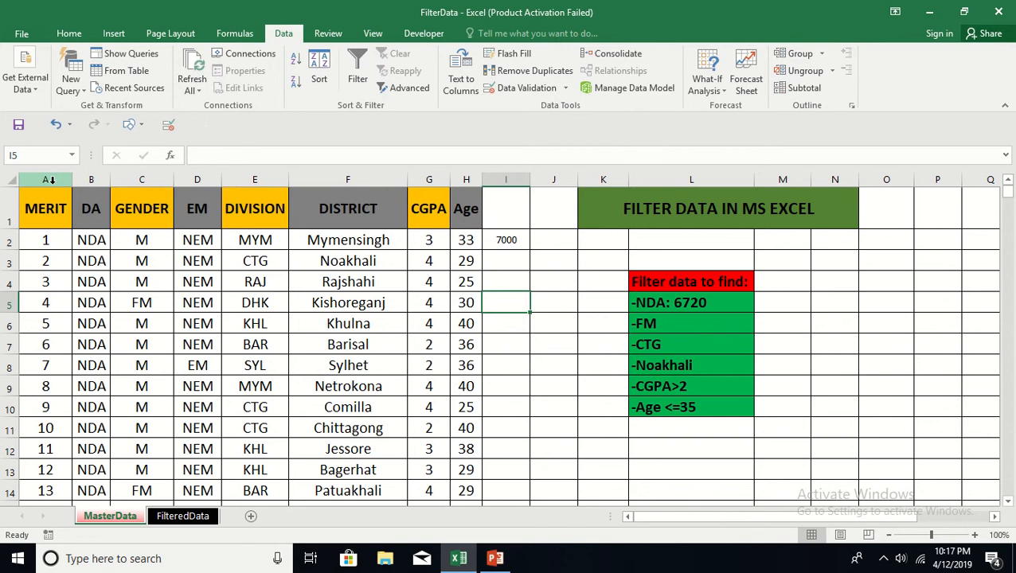
# Turn on filtering for columns A to H and filter the MERIT column by the green cell color.
pyautogui.moveTo(54, 182); pyautogui.dragTo(454, 191)
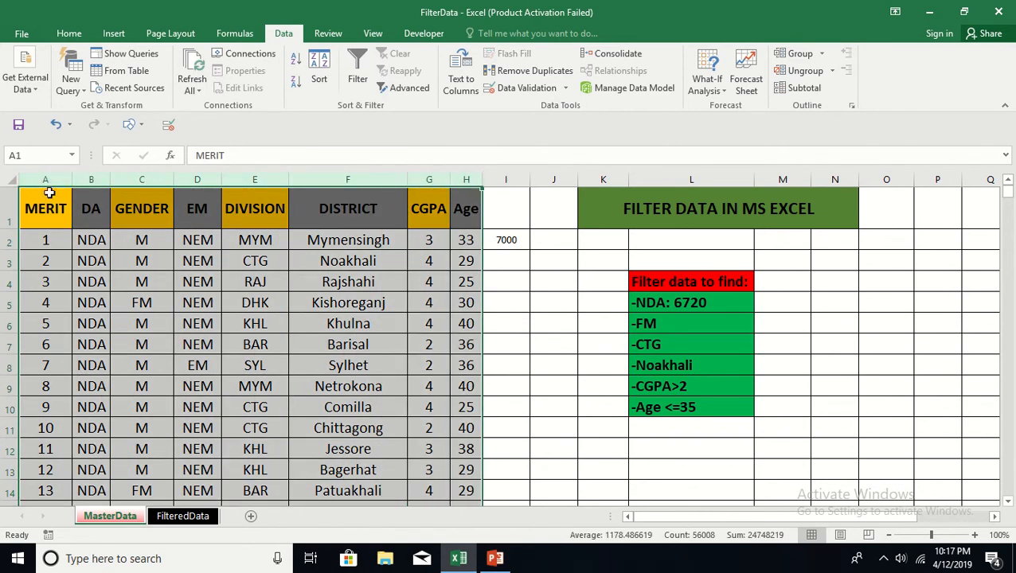
pyautogui.click(358, 78)
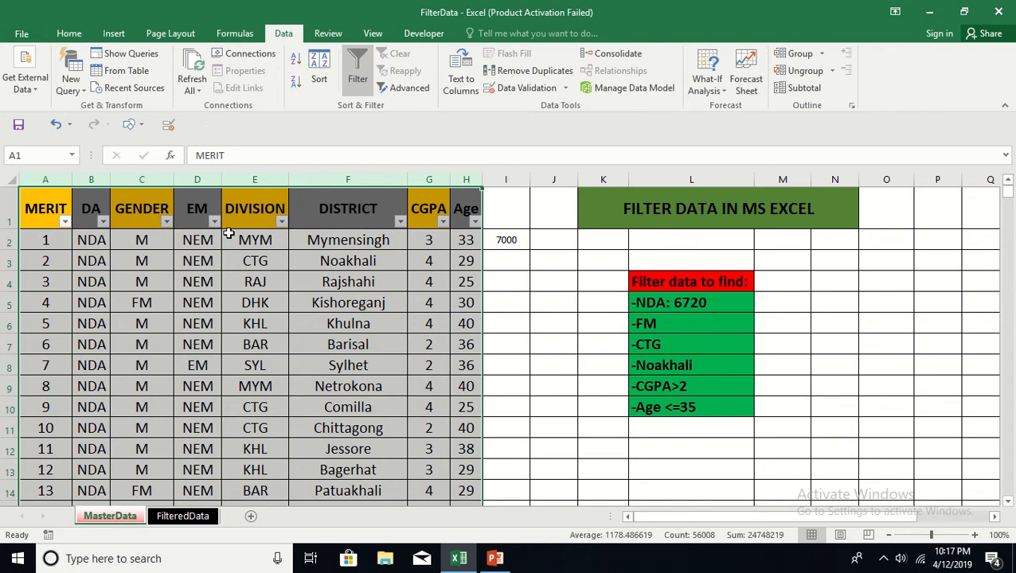
pyautogui.click(64, 221)
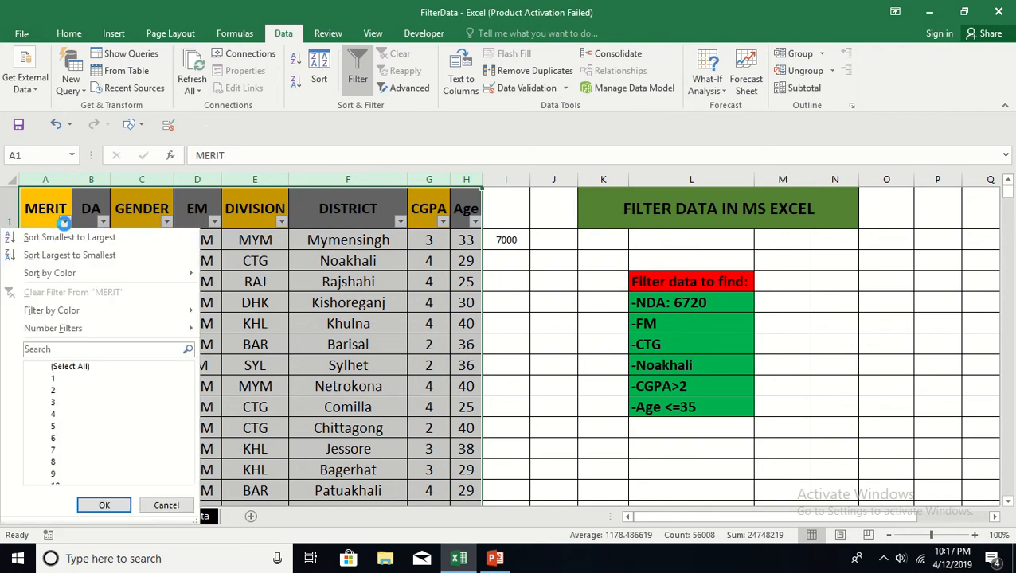
pyautogui.moveTo(76, 314)
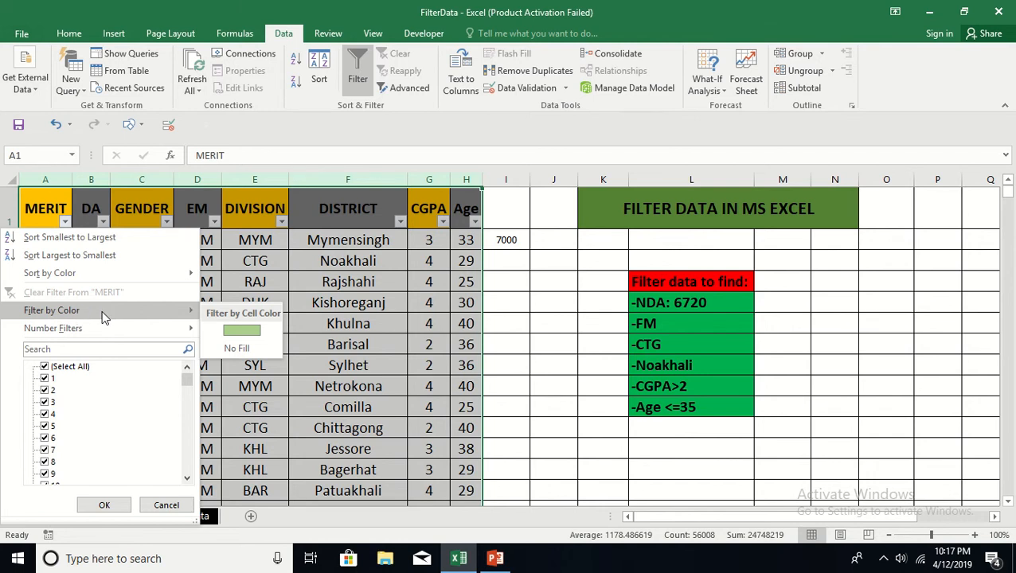
pyautogui.click(242, 331)
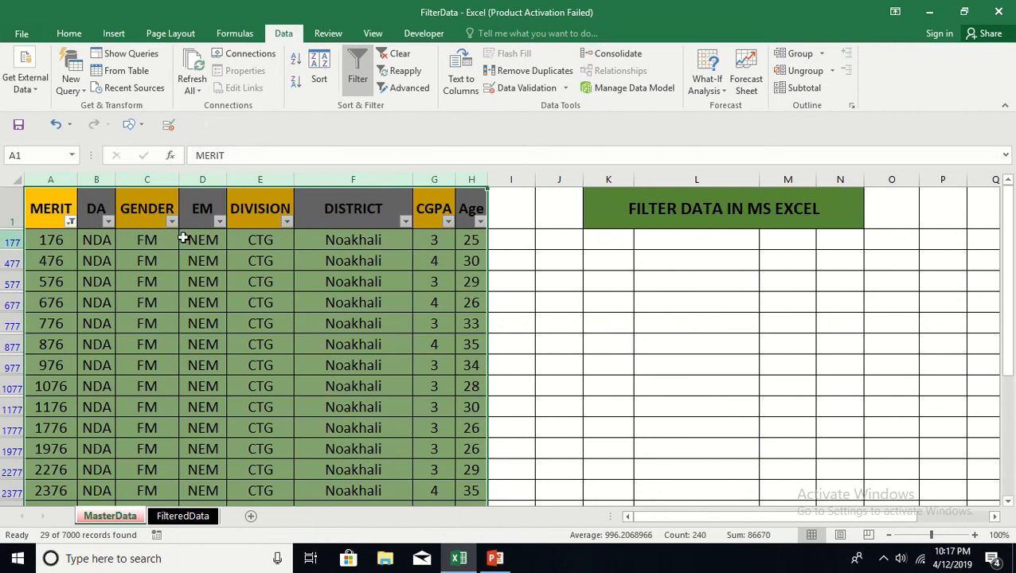
pyautogui.scroll(-1, 569, 361)
pyautogui.scroll(-4, 569, 361)
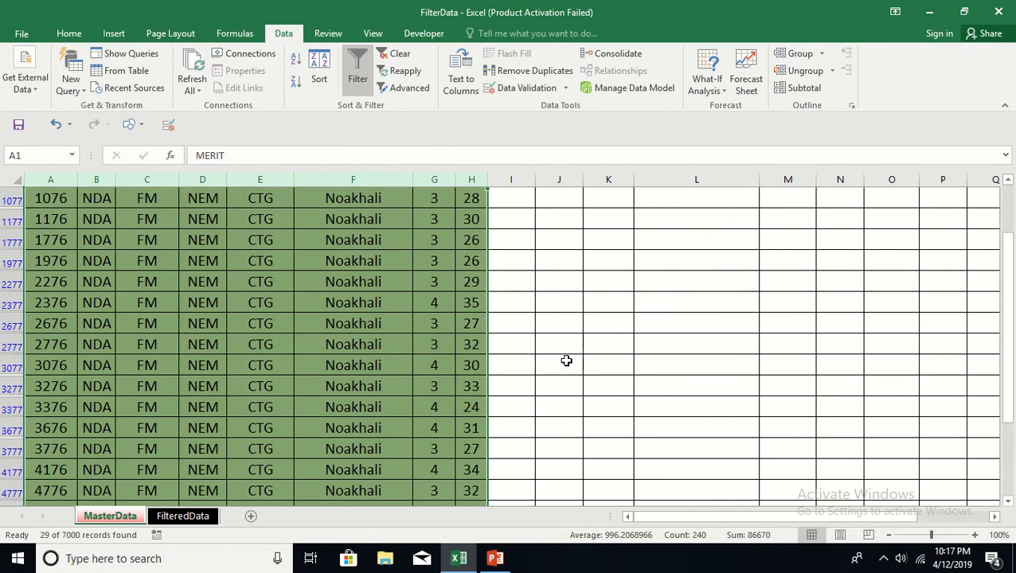
pyautogui.scroll(-1, 563, 363)
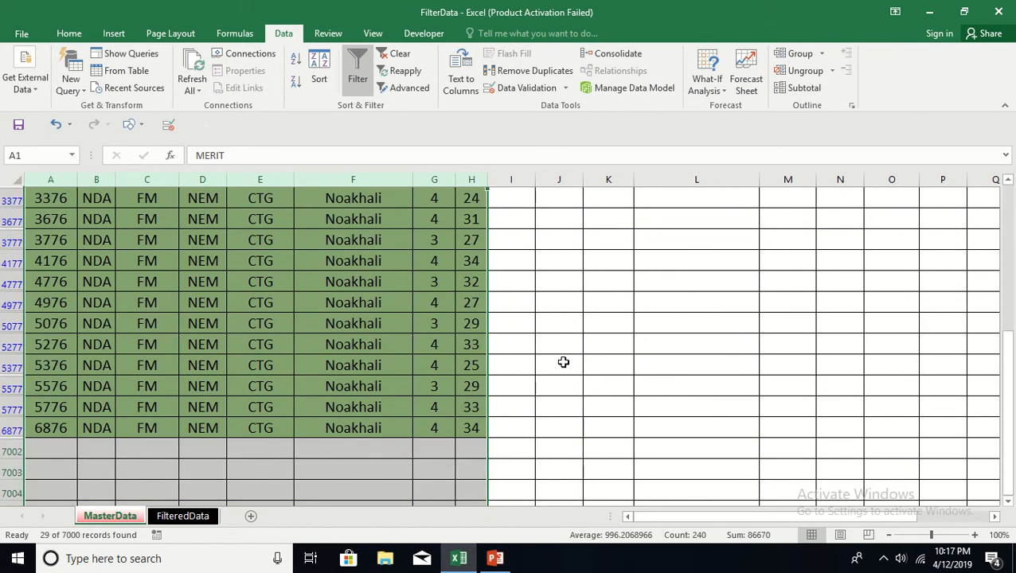
pyautogui.scroll(5, 563, 362)
pyautogui.scroll(2, 562, 363)
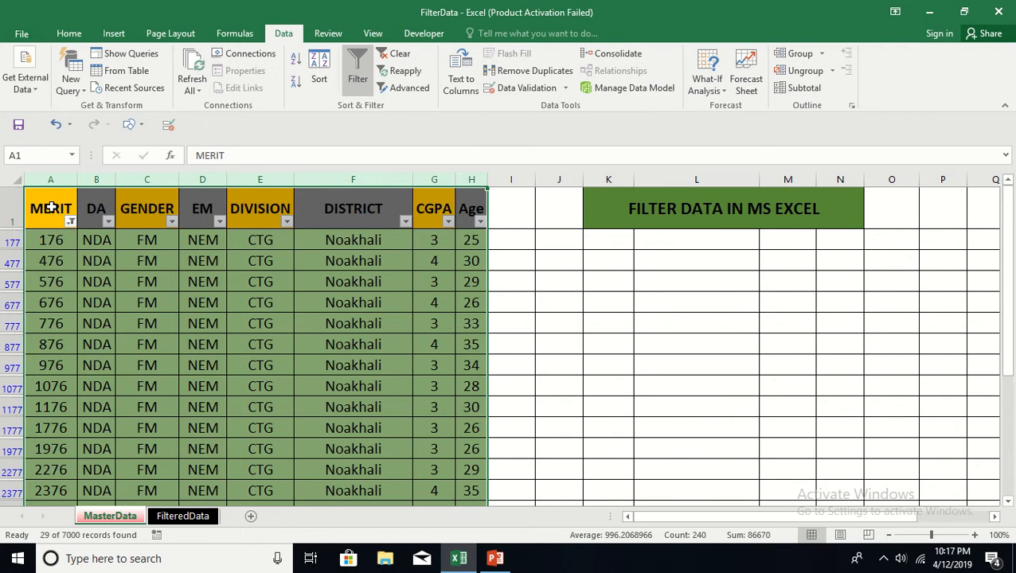
# Select the header row and all the green filtered records in columns A to H of MasterData.
pyautogui.moveTo(50, 207); pyautogui.dragTo(465, 241)
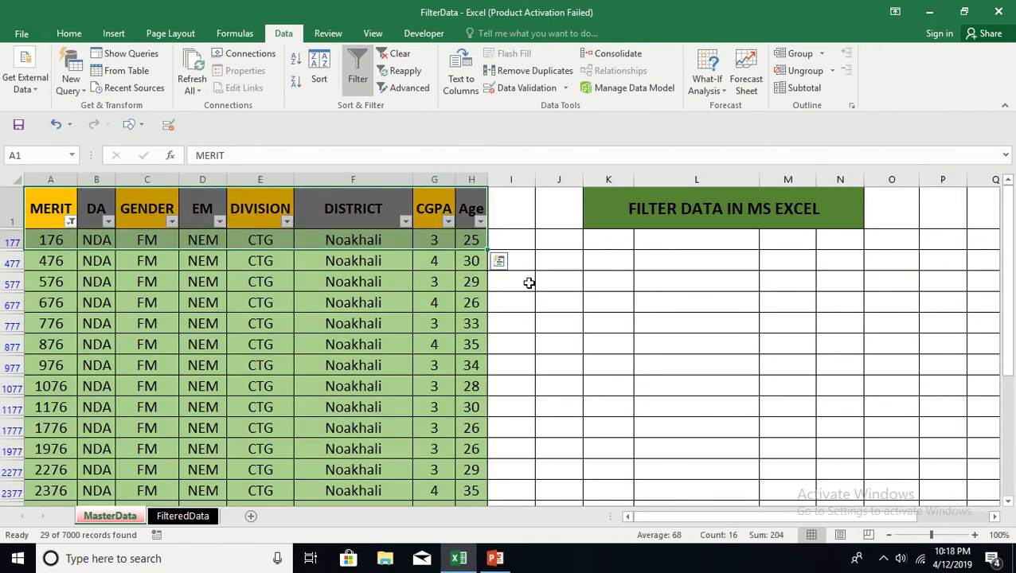
pyautogui.hotkey('ctrl', 'shift', 'Down')
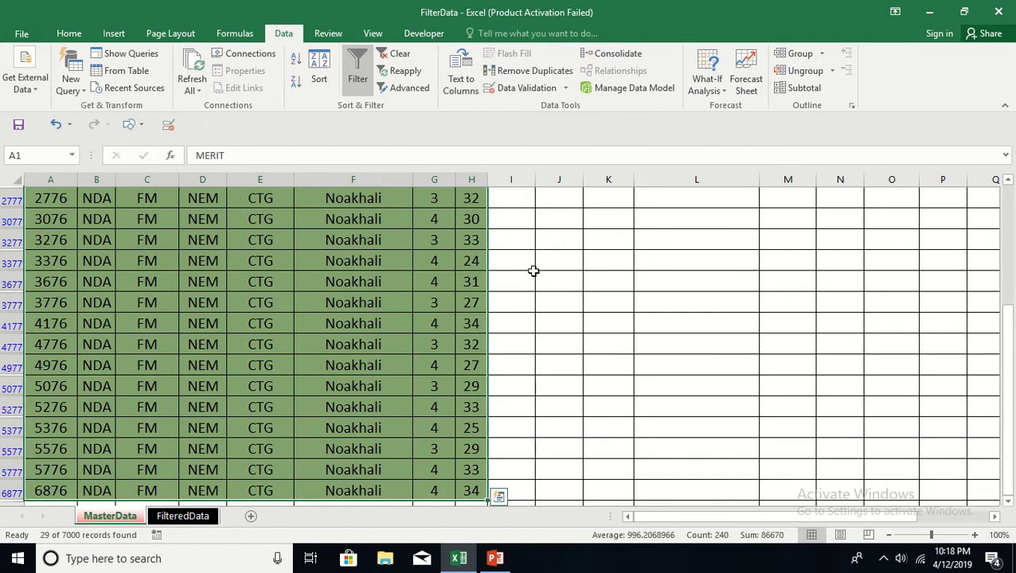
pyautogui.scroll(1, 778, 321)
pyautogui.moveTo(1006, 319); pyautogui.dragTo(1009, 183)
# Try to copy the selected records to cell A1 of the FilteredData sheet.
pyautogui.hotkey('ctrl', 'c')
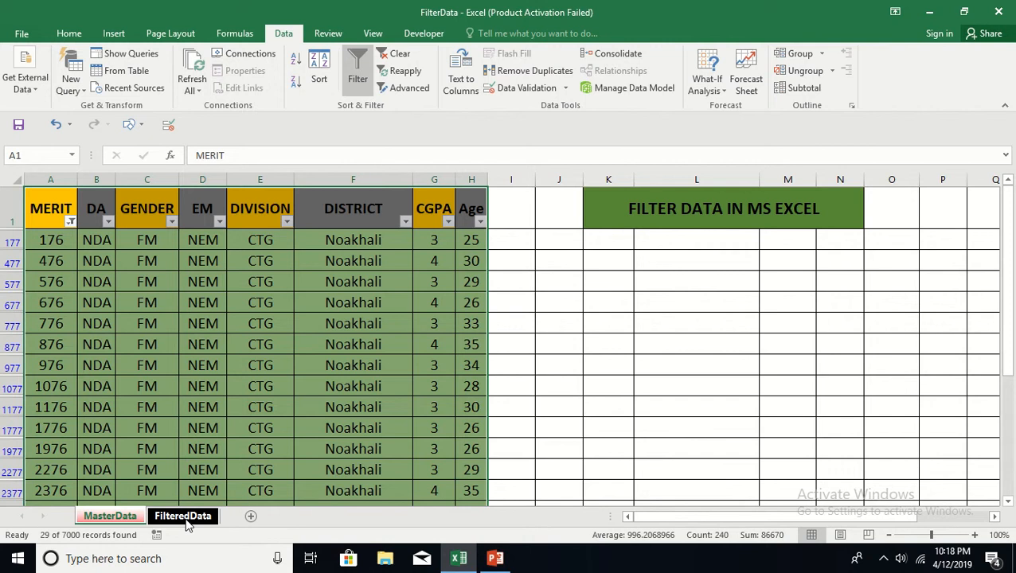
pyautogui.click(184, 516)
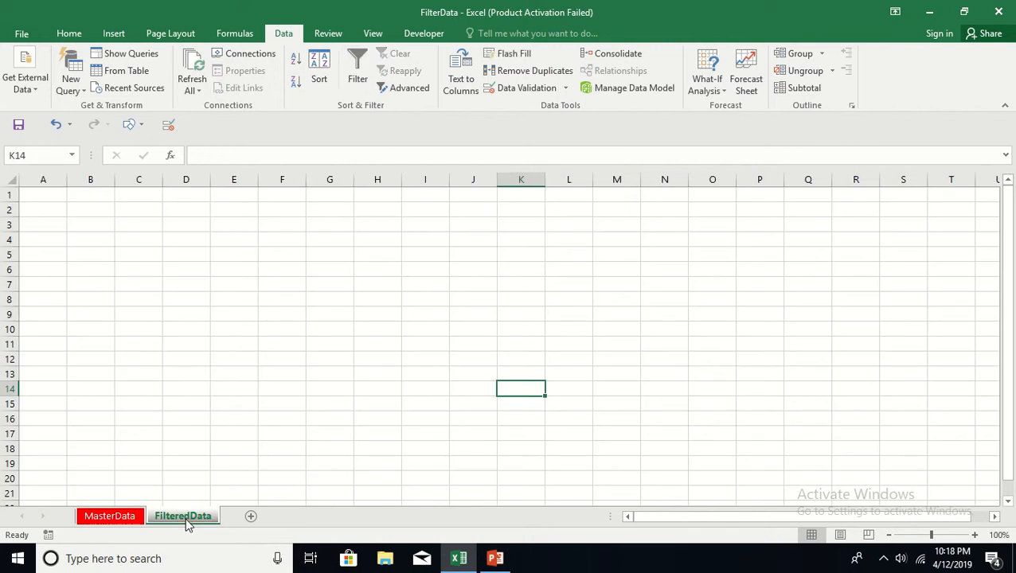
pyautogui.click(52, 195)
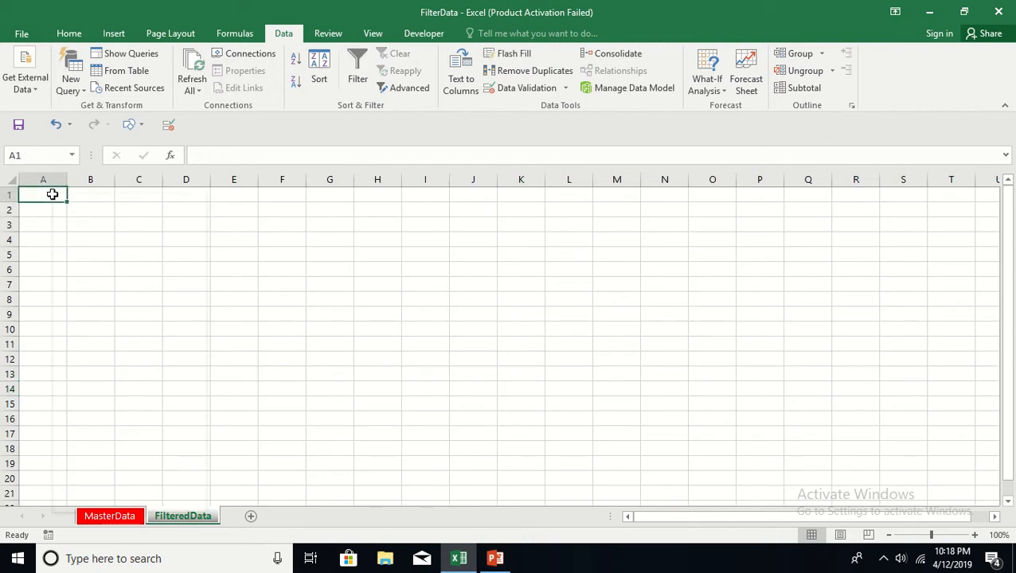
pyautogui.rightClick(54, 196)
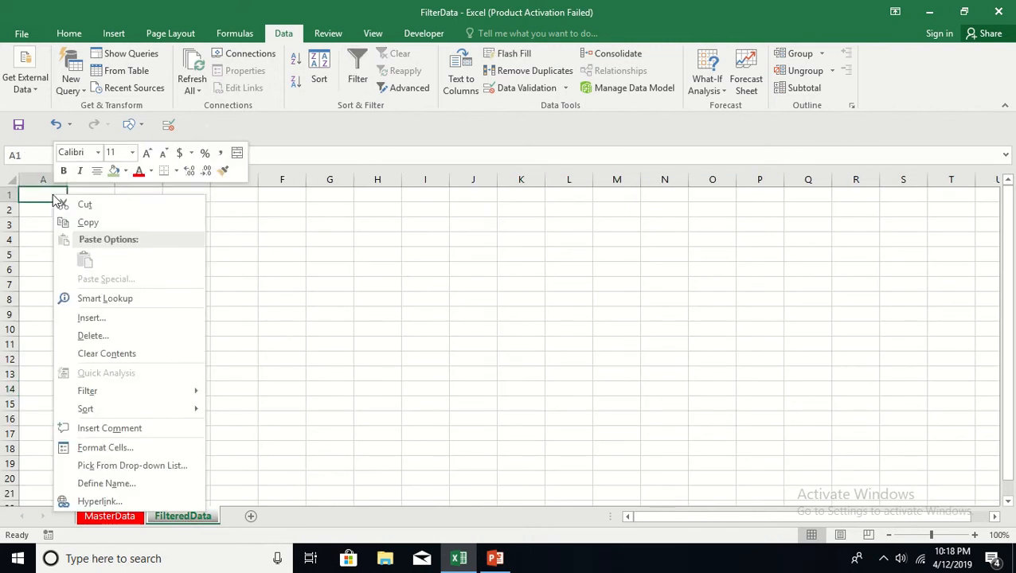
pyautogui.click(107, 519)
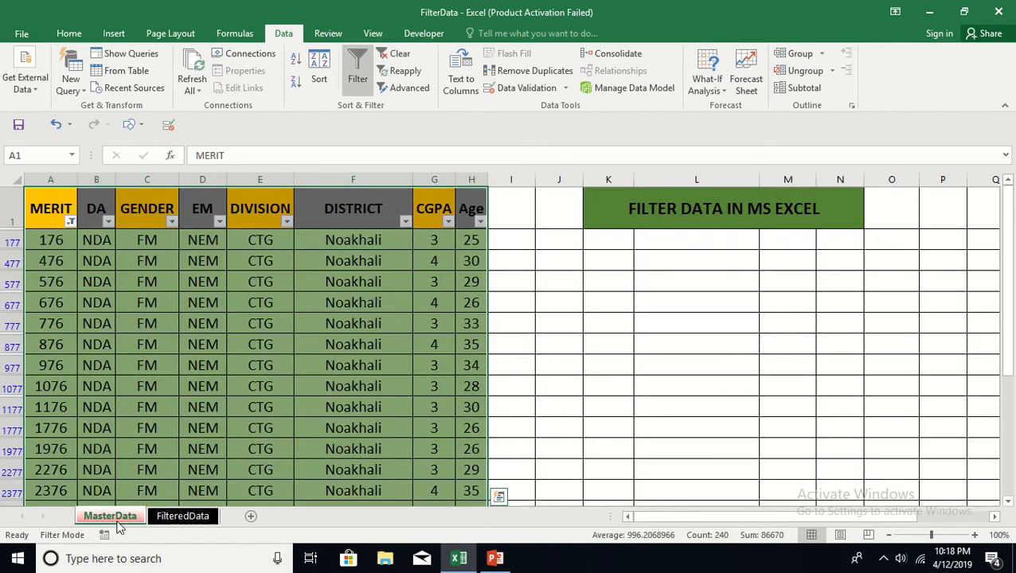
# Copy the selected headers and filtered records from MasterData and paste them into the FilteredData sheet at cell A1.
pyautogui.click(116, 524)
pyautogui.hotkey('ctrl', 'c')
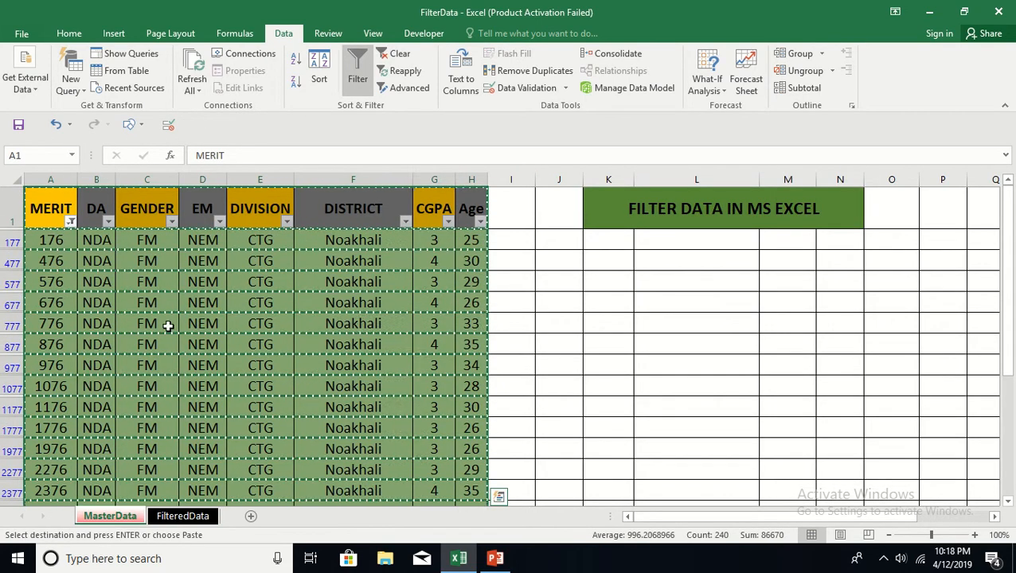
pyautogui.click(201, 518)
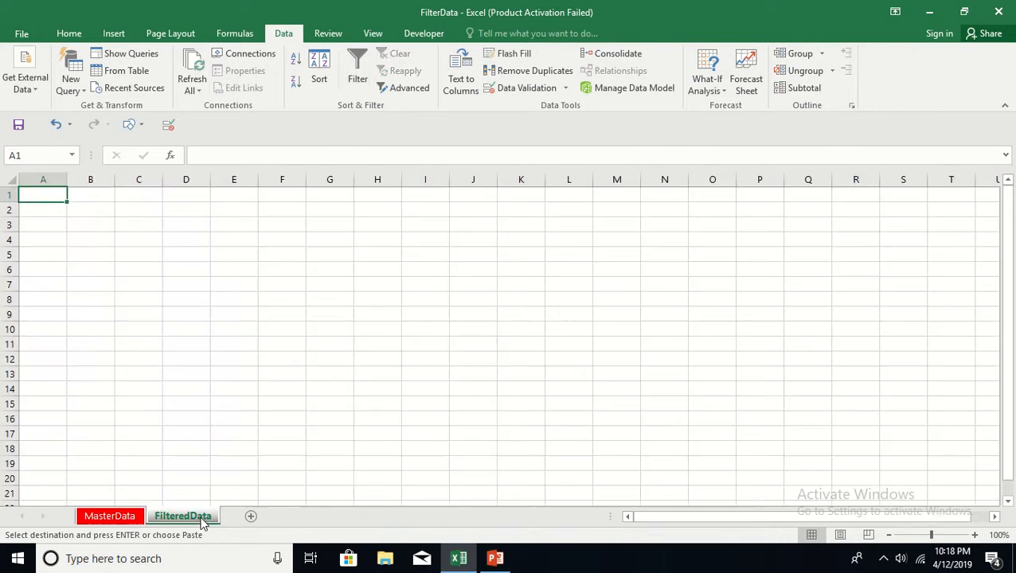
pyautogui.rightClick(38, 195)
pyautogui.click(69, 260)
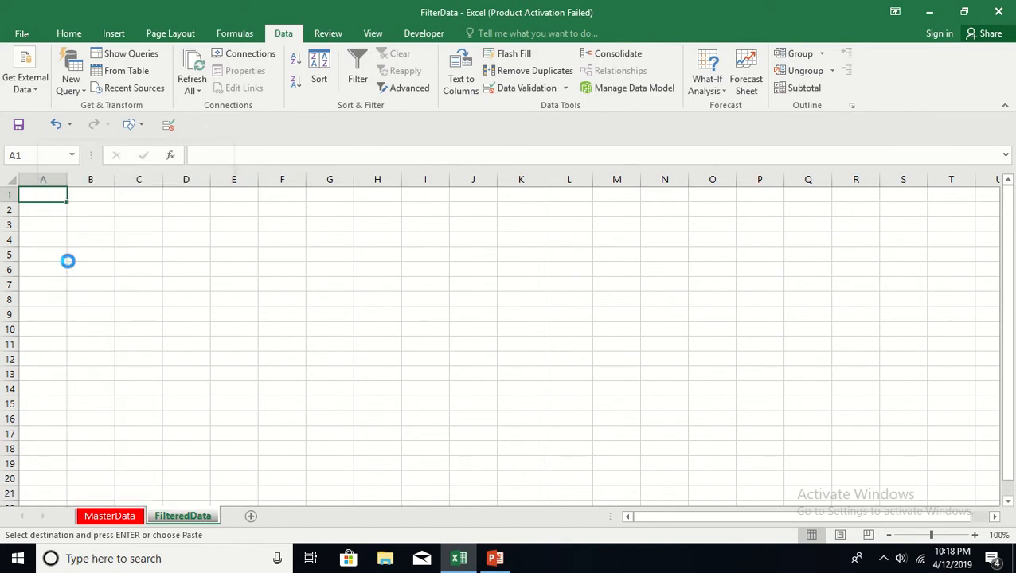
pyautogui.click(502, 281)
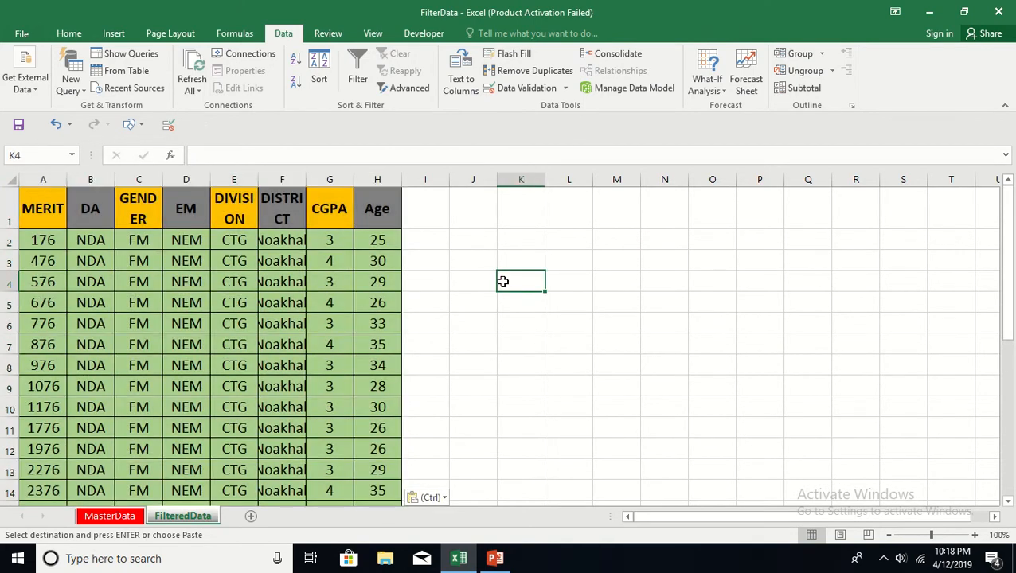
pyautogui.click(536, 349)
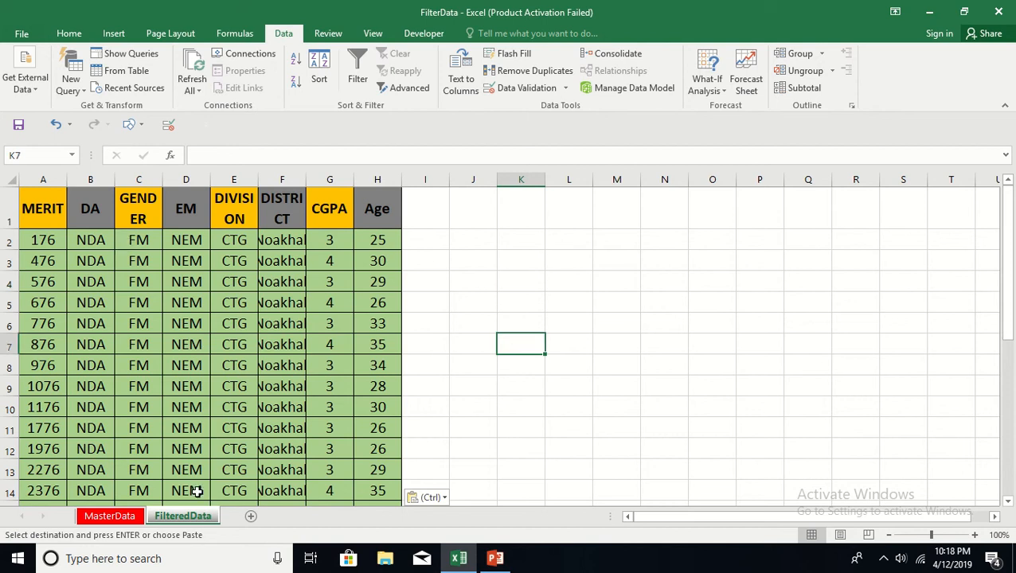
pyautogui.click(128, 518)
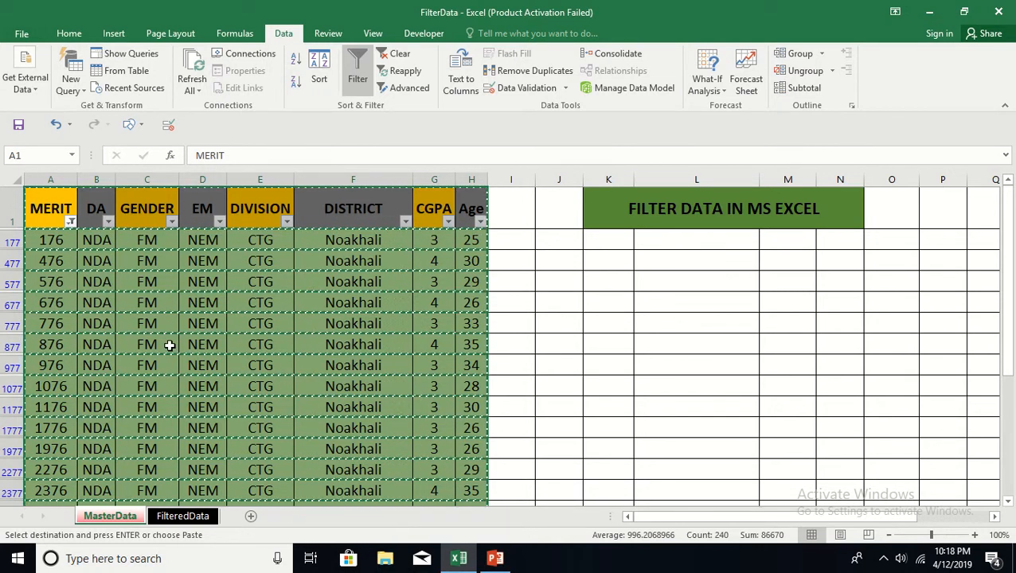
pyautogui.click(192, 516)
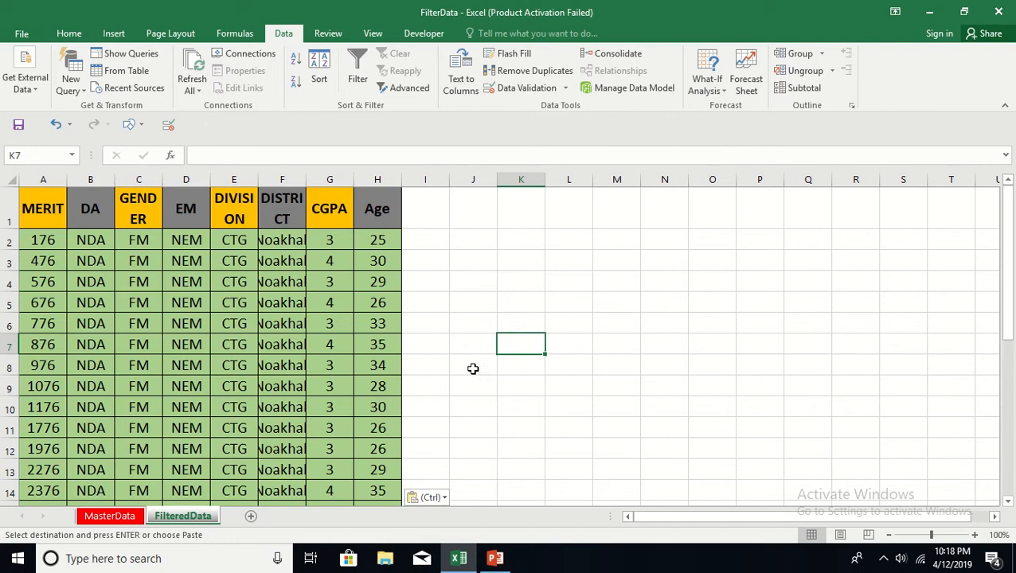
# Widen the GENDER, DIVISION and DISTRICT columns of the FilteredData sheet so their headers and values fit on one line.
pyautogui.doubleClick(162, 177)
pyautogui.click(161, 179)
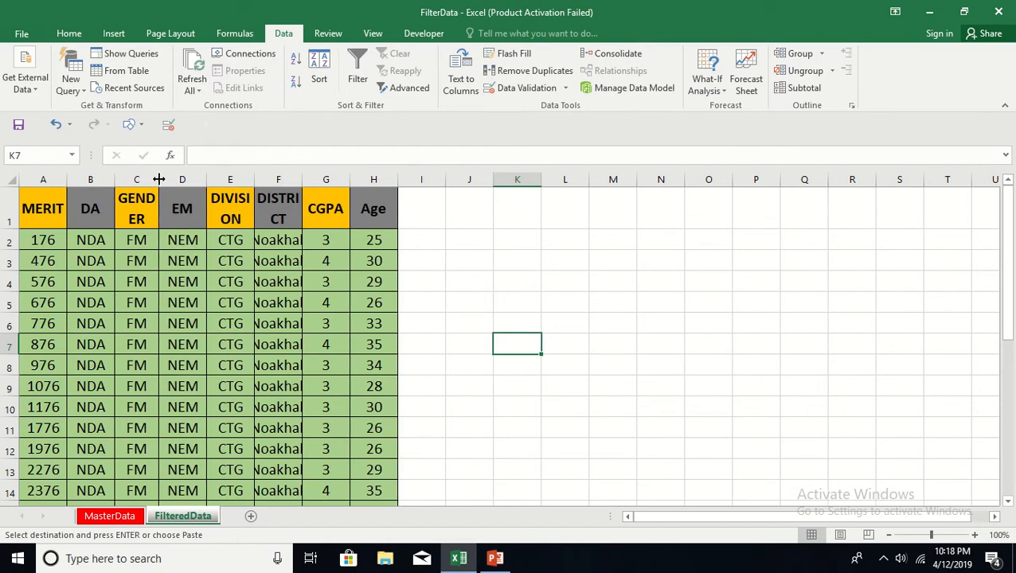
pyautogui.moveTo(159, 179); pyautogui.dragTo(174, 179)
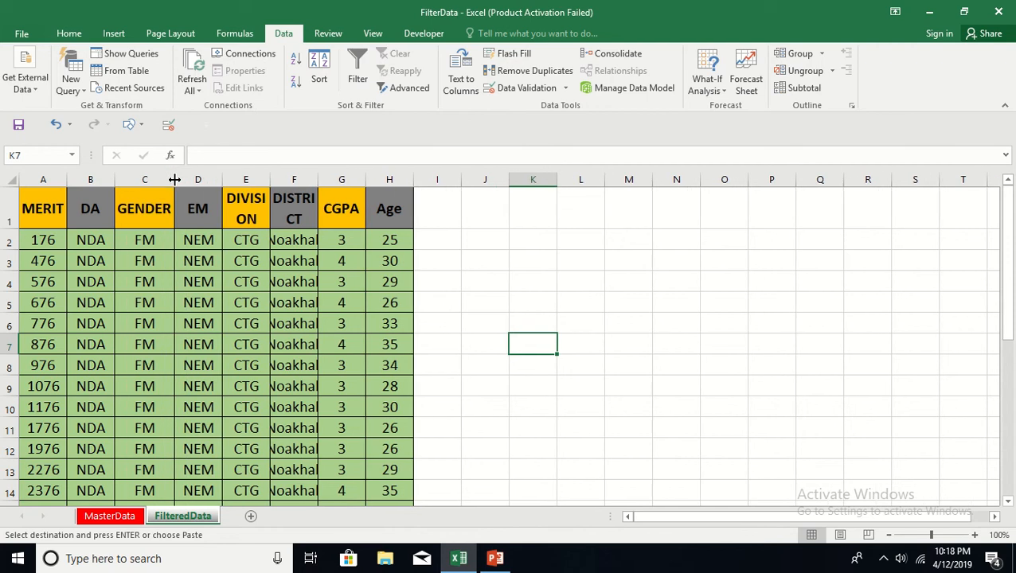
pyautogui.doubleClick(319, 180)
pyautogui.moveTo(271, 180); pyautogui.dragTo(297, 179)
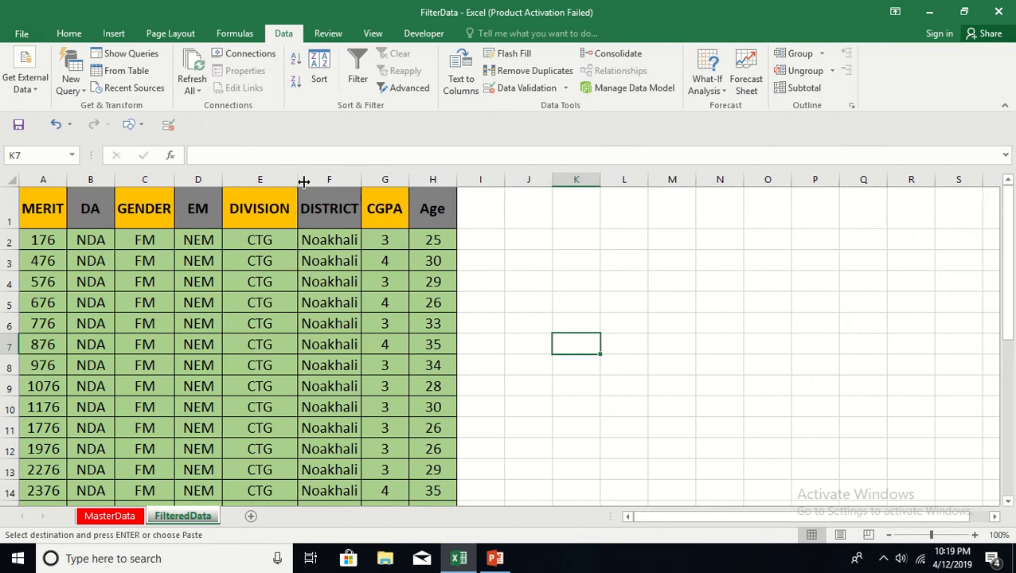
pyautogui.click(515, 217)
pyautogui.click(593, 359)
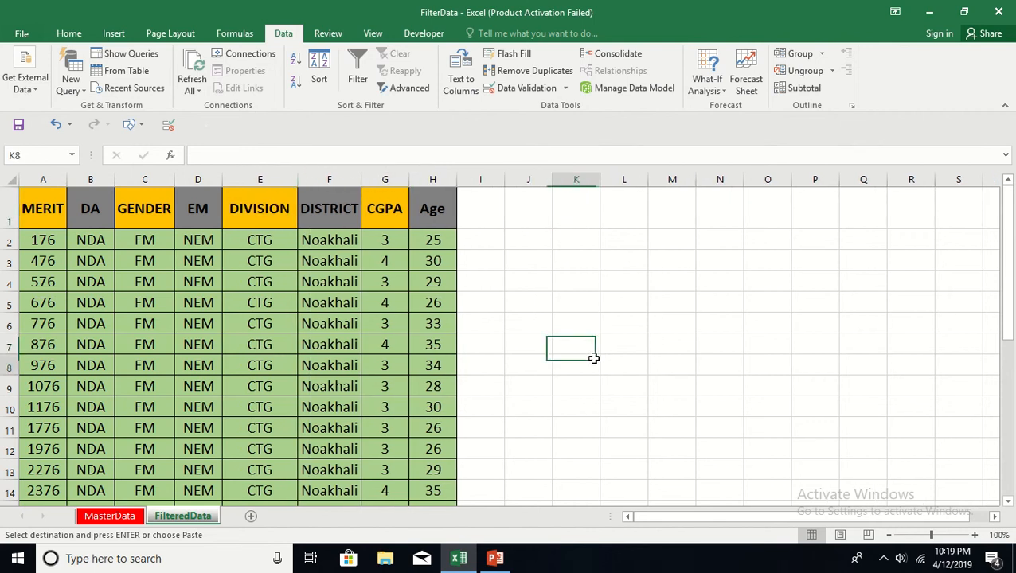
# Select all MERIT values from cell A2 down to the last record in FilteredData to check the record count.
pyautogui.click(50, 240)
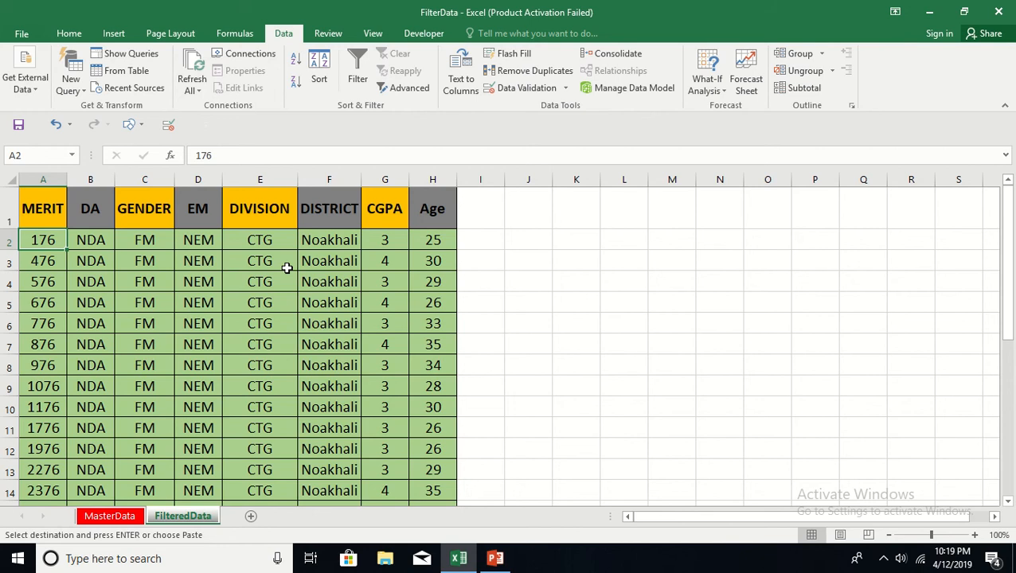
pyautogui.hotkey('ctrl', 'shift', 'Down')
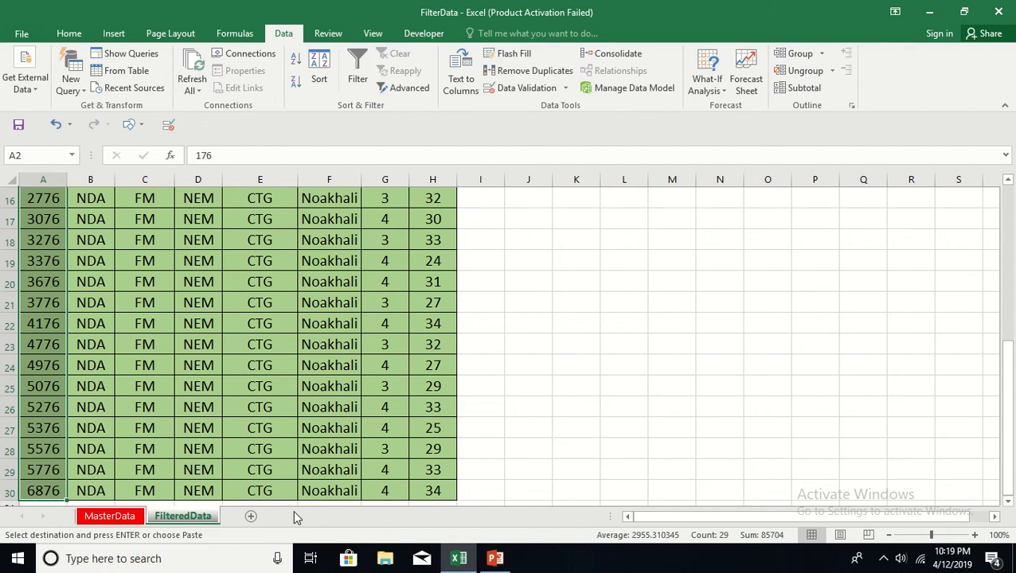
pyautogui.click(61, 486)
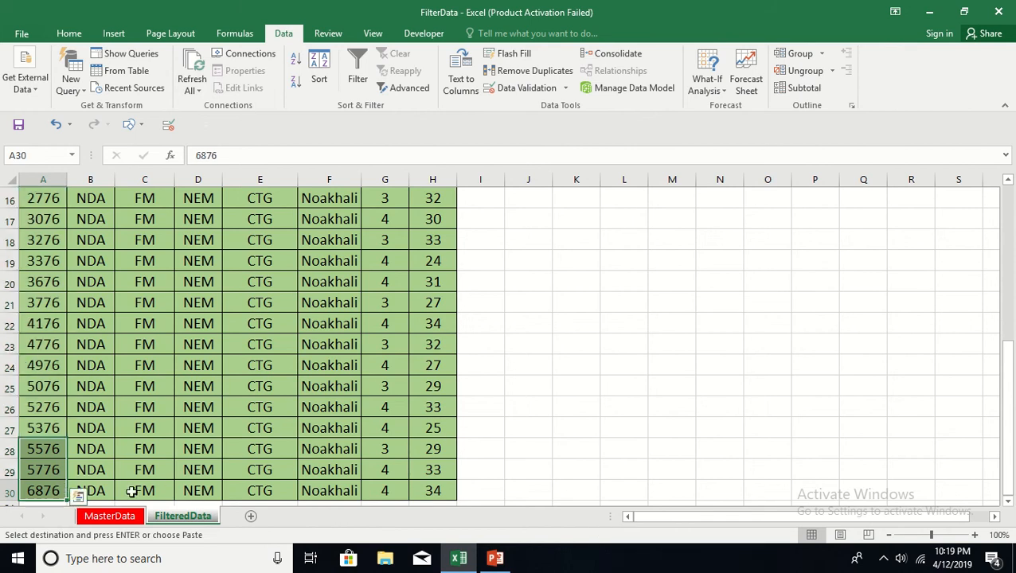
pyautogui.click(433, 489)
pyautogui.moveTo(1007, 365); pyautogui.dragTo(1008, 354)
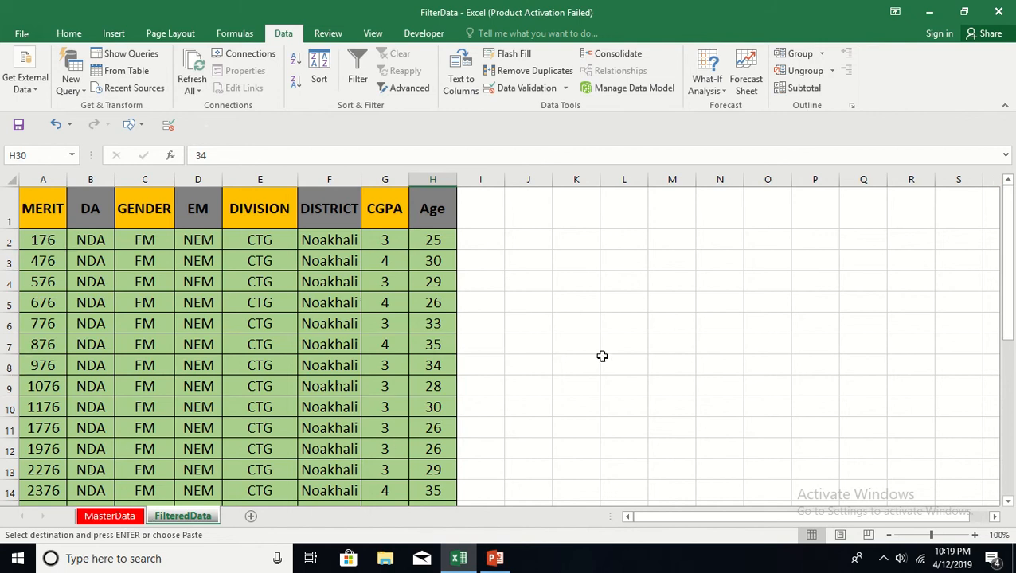
pyautogui.click(609, 325)
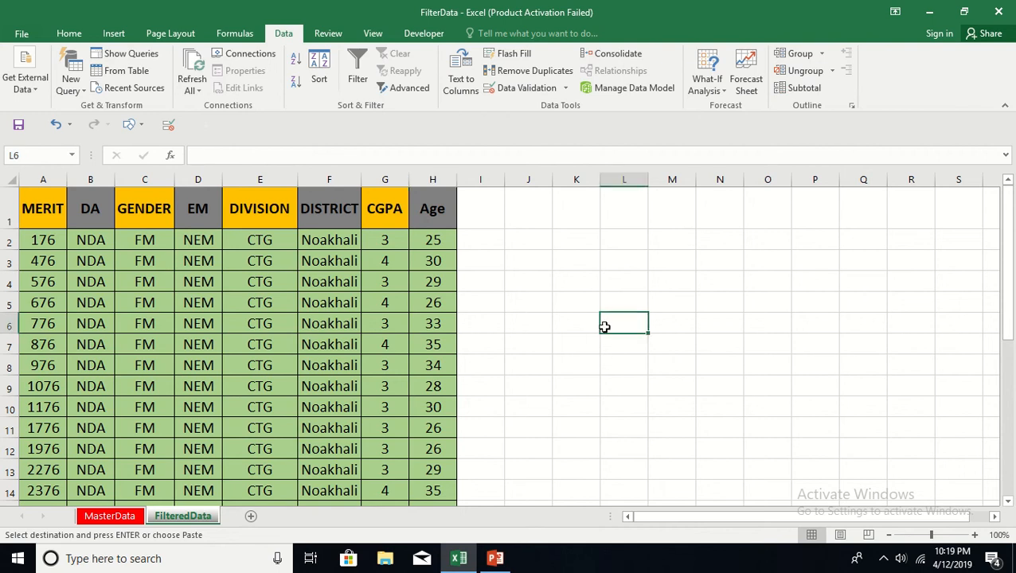
# Turn off filtering on the MasterData sheet so all its records are shown, and deselect the data.
pyautogui.click(124, 519)
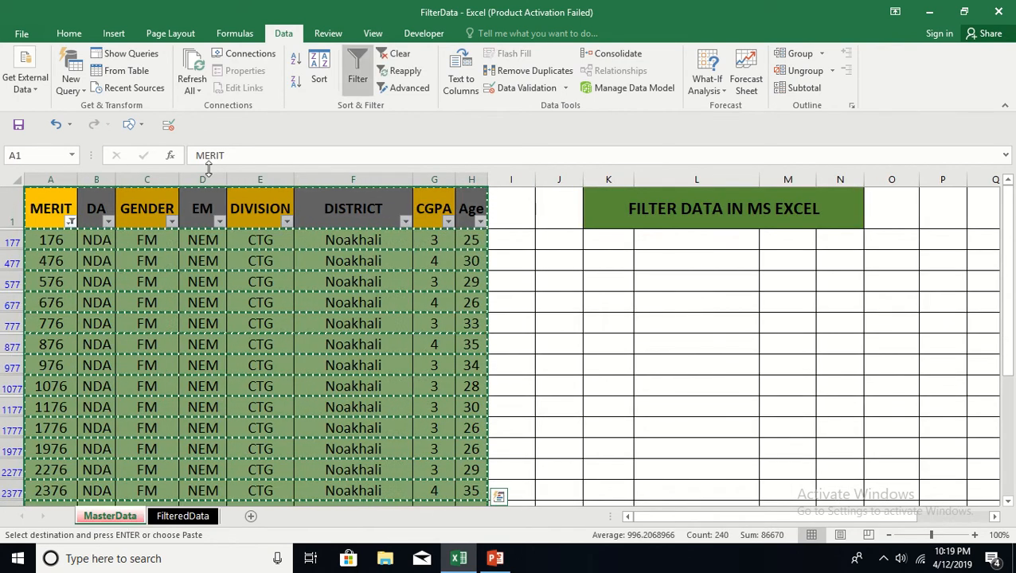
pyautogui.click(358, 78)
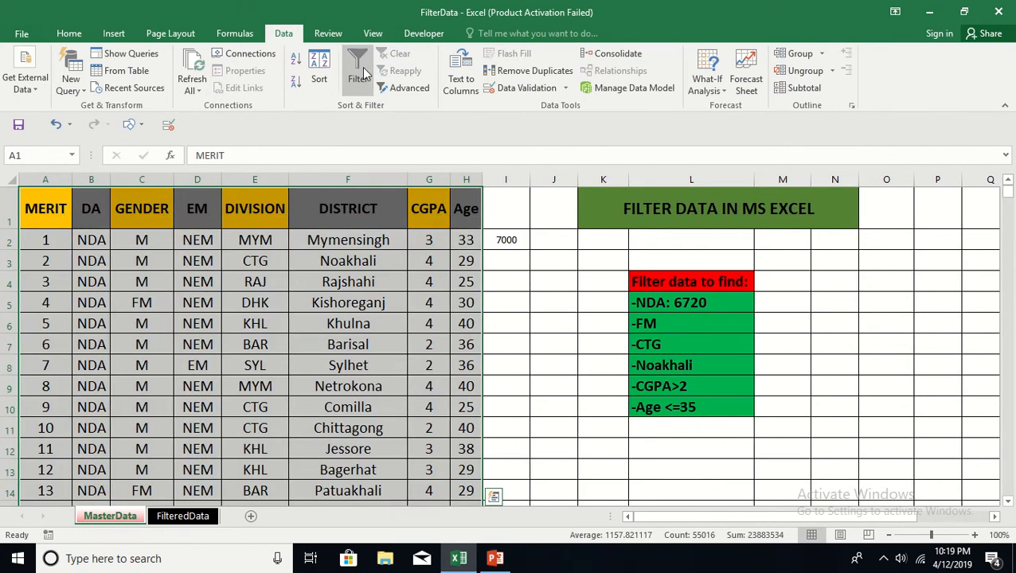
pyautogui.click(518, 283)
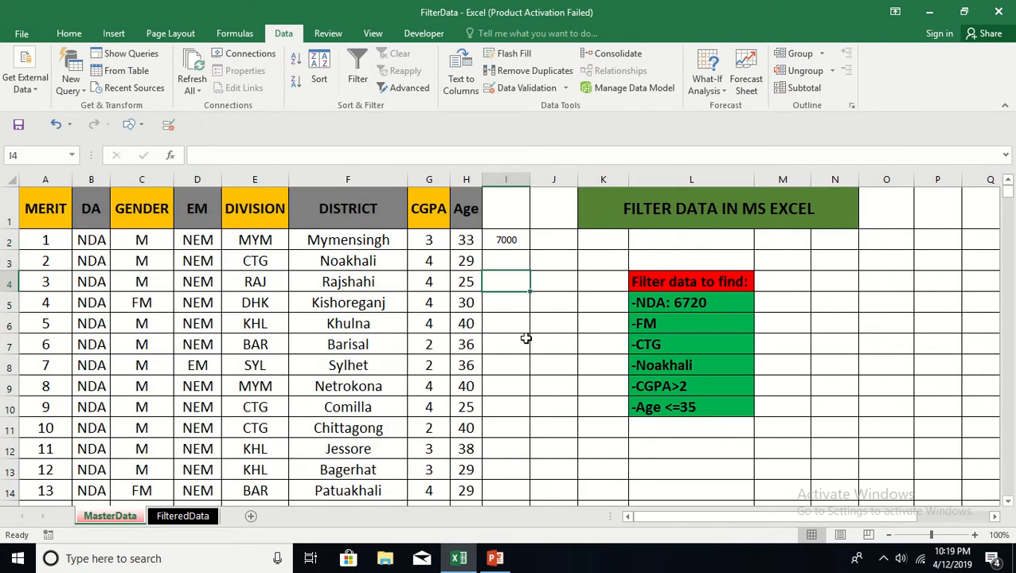
# Turn on filtering for columns A to H, MERIT through Age, of the FilteredData sheet.
pyautogui.click(205, 516)
pyautogui.click(512, 251)
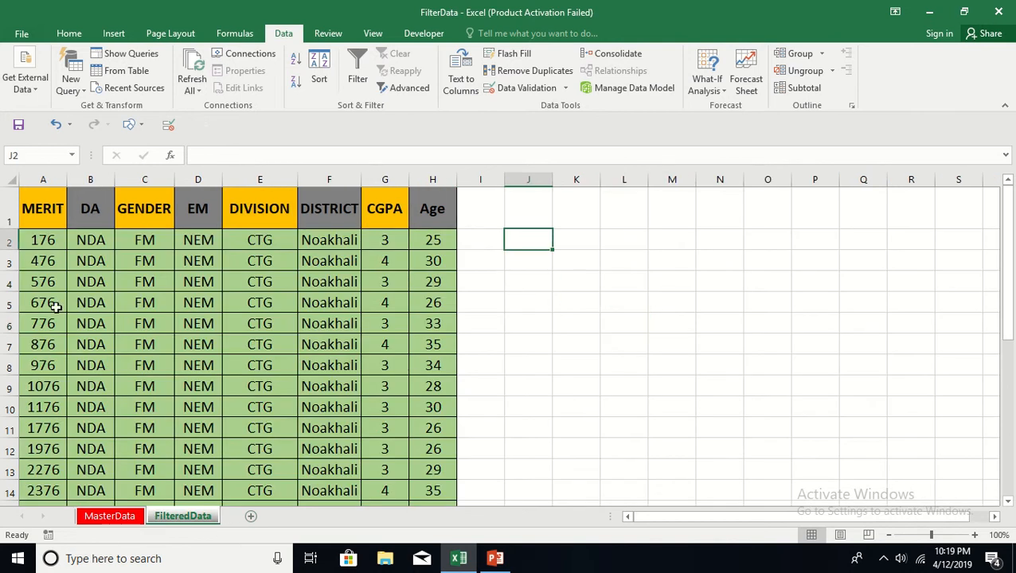
pyautogui.click(48, 180)
pyautogui.moveTo(85, 183); pyautogui.dragTo(423, 177)
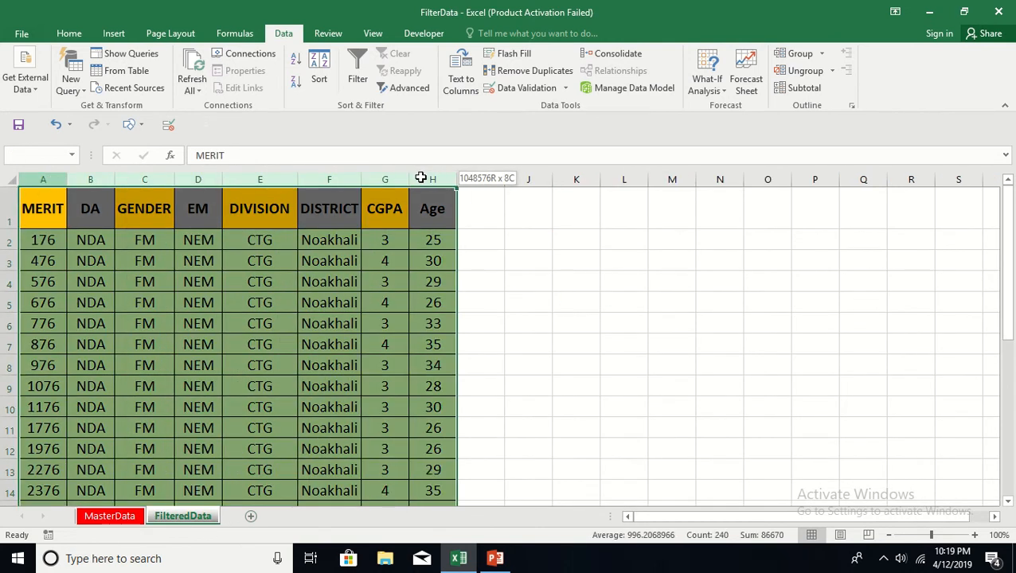
pyautogui.click(359, 78)
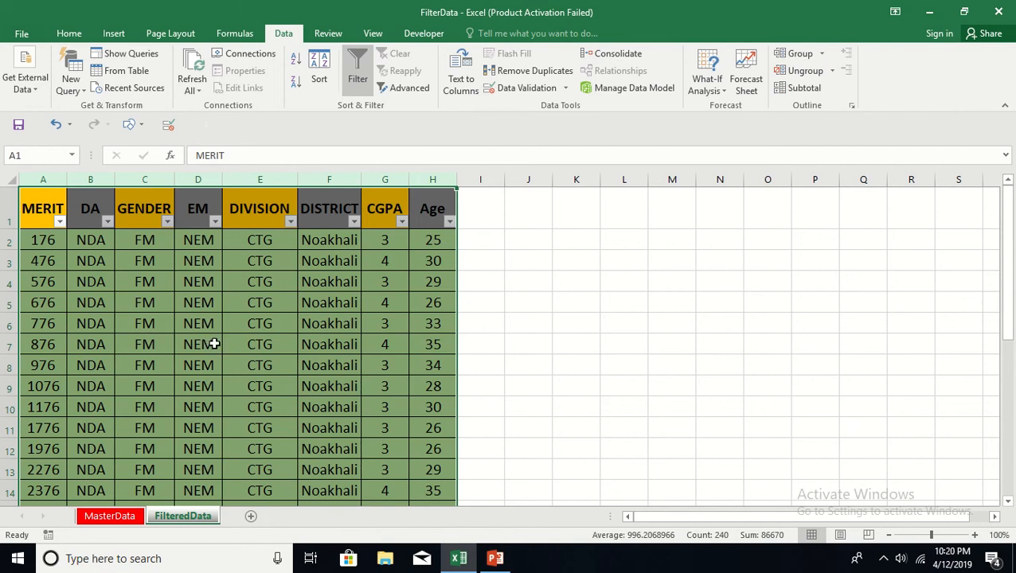
# Filter the CGPA column of FilteredData to show only records with the value 4.
pyautogui.click(401, 221)
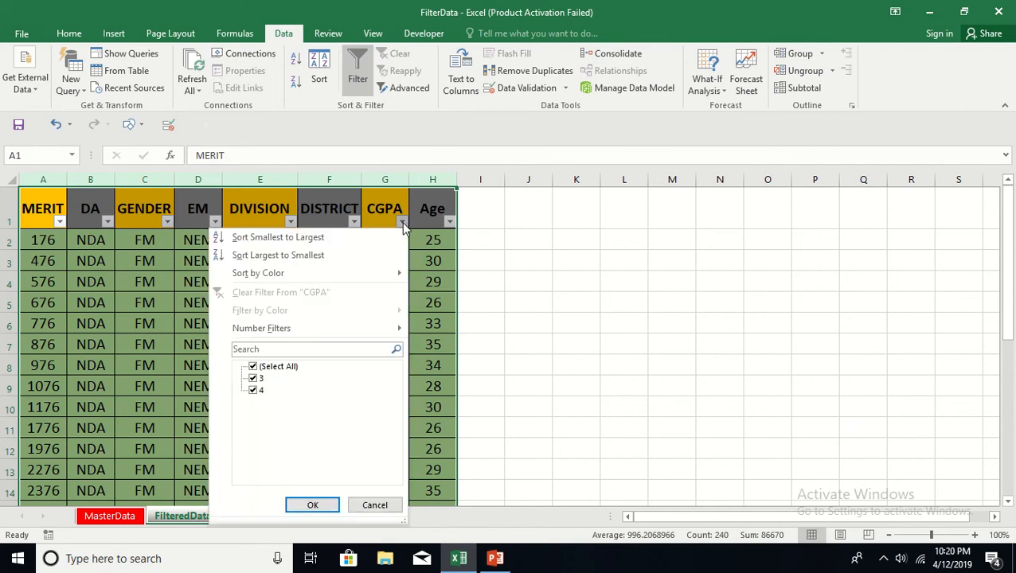
pyautogui.click(254, 390)
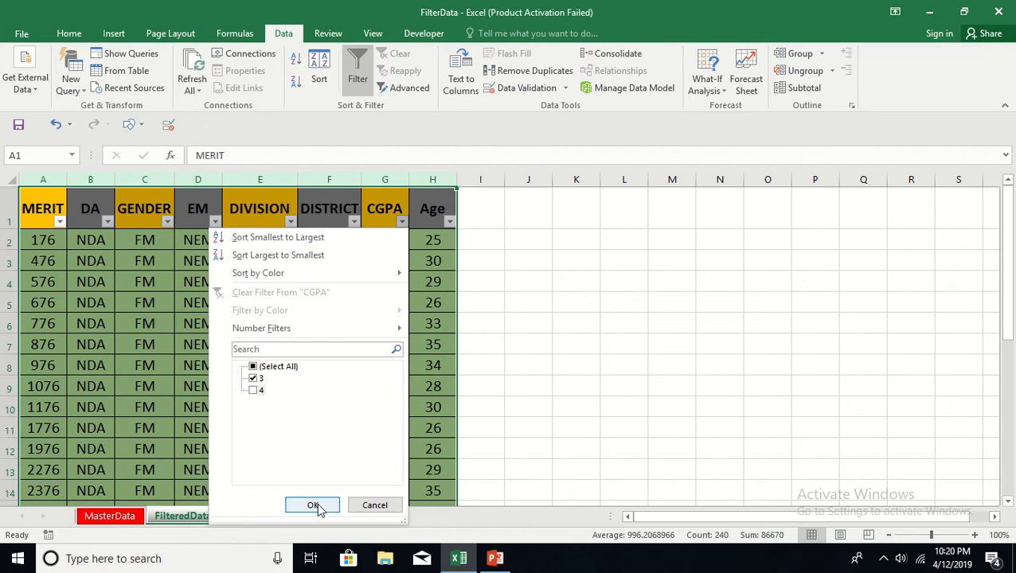
pyautogui.click(253, 378)
pyautogui.click(253, 390)
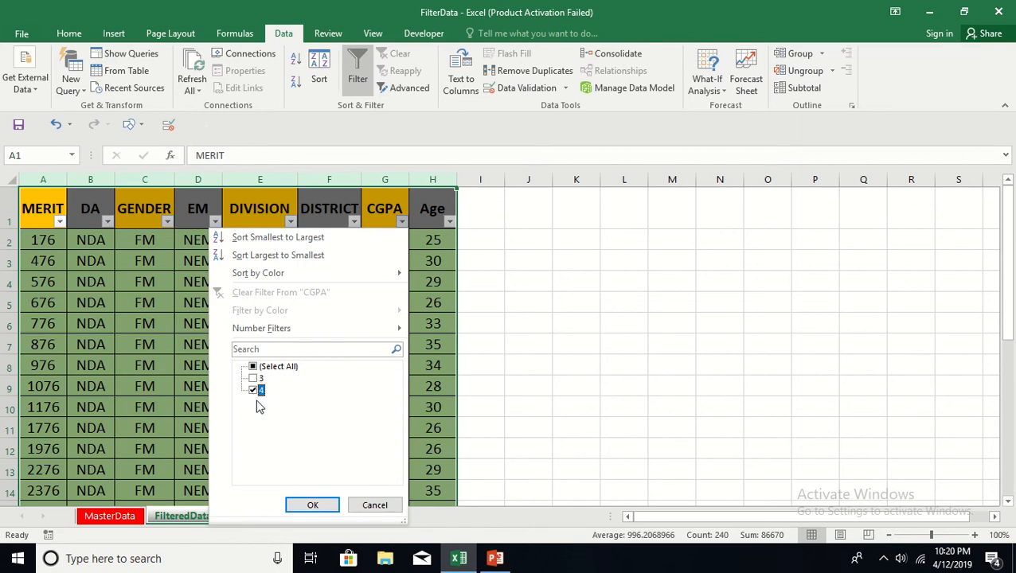
pyautogui.click(313, 505)
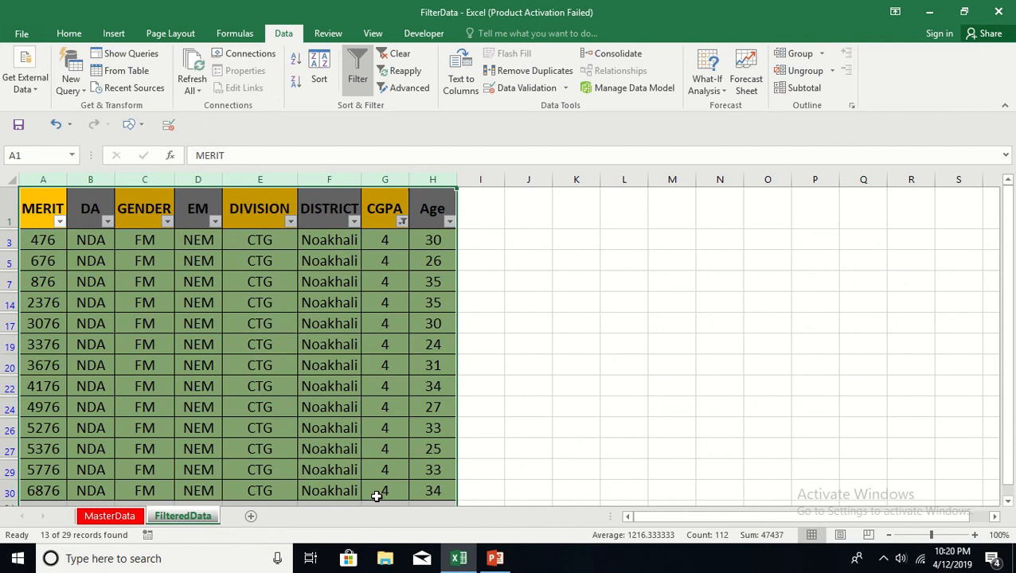
# Reselect all values in the CGPA filter to show every FilteredData record again.
pyautogui.click(402, 222)
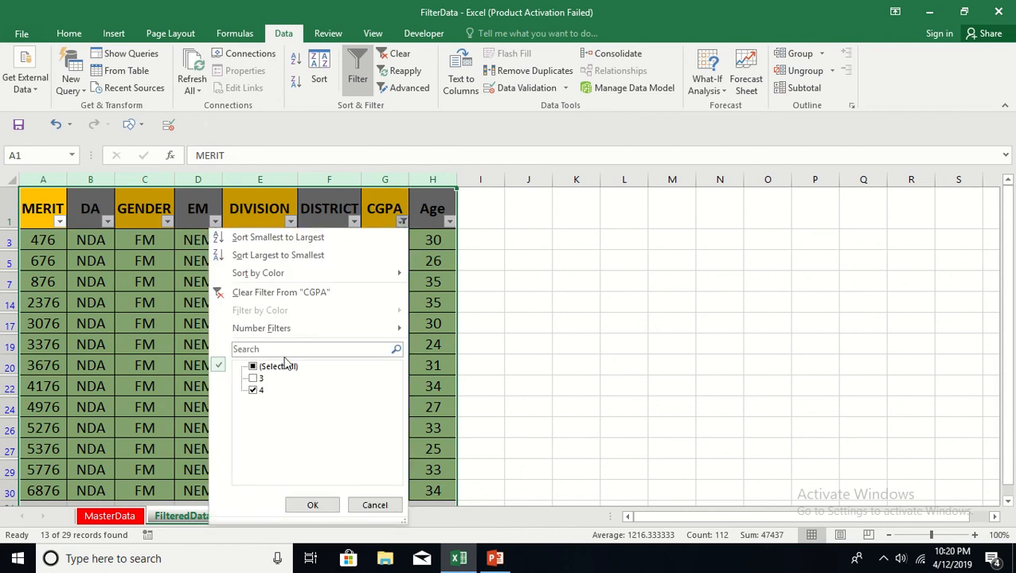
pyautogui.click(278, 366)
pyautogui.click(309, 505)
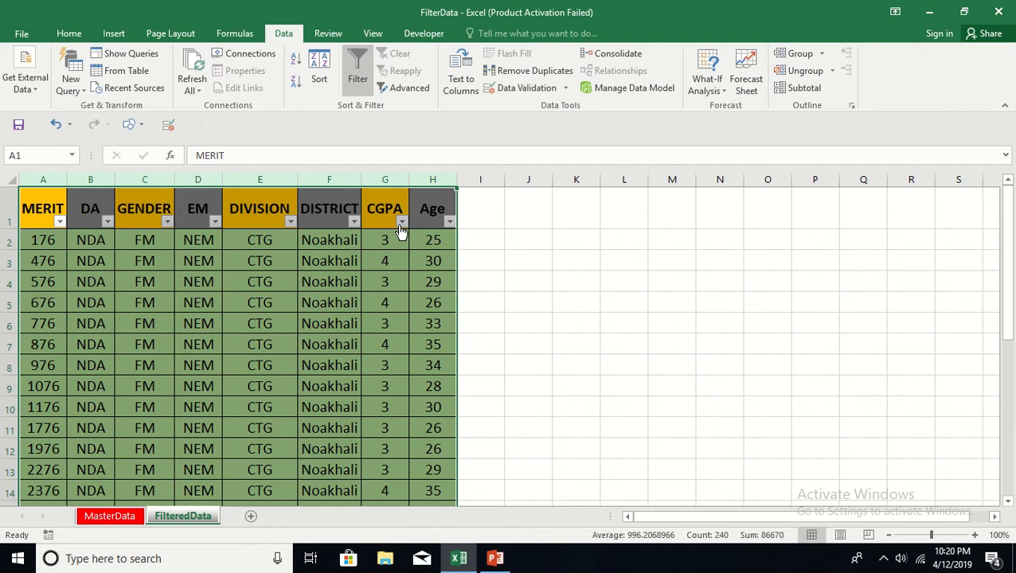
# Apply a custom number filter to the Age column showing rows where the age is less than 30.
pyautogui.click(449, 223)
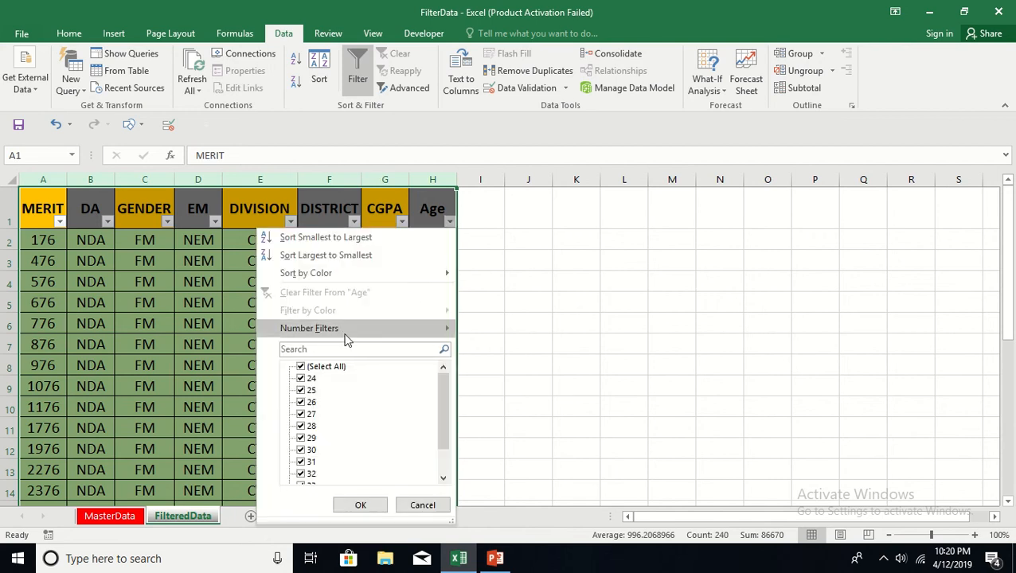
pyautogui.moveTo(345, 334)
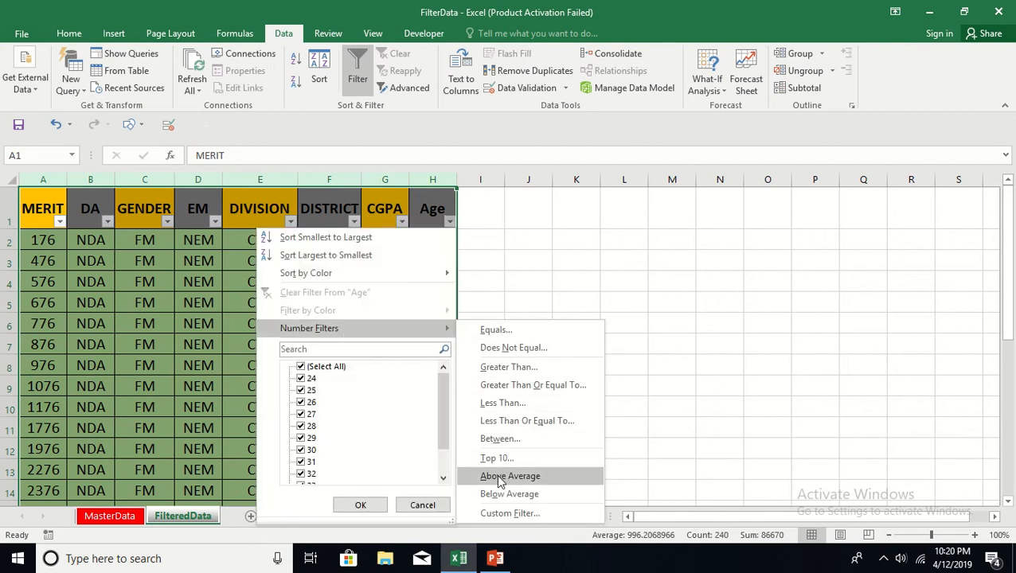
pyautogui.click(510, 512)
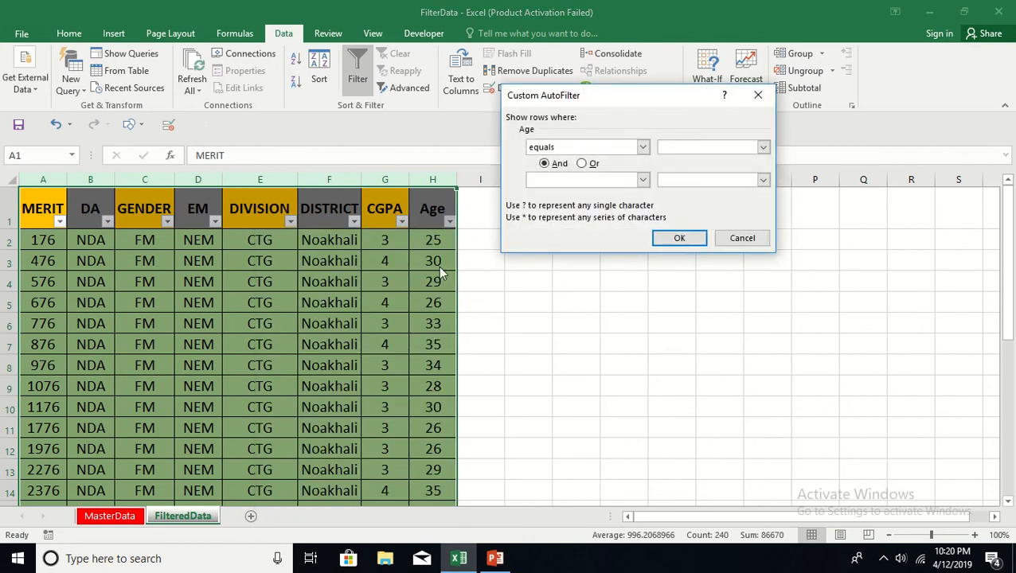
pyautogui.click(643, 147)
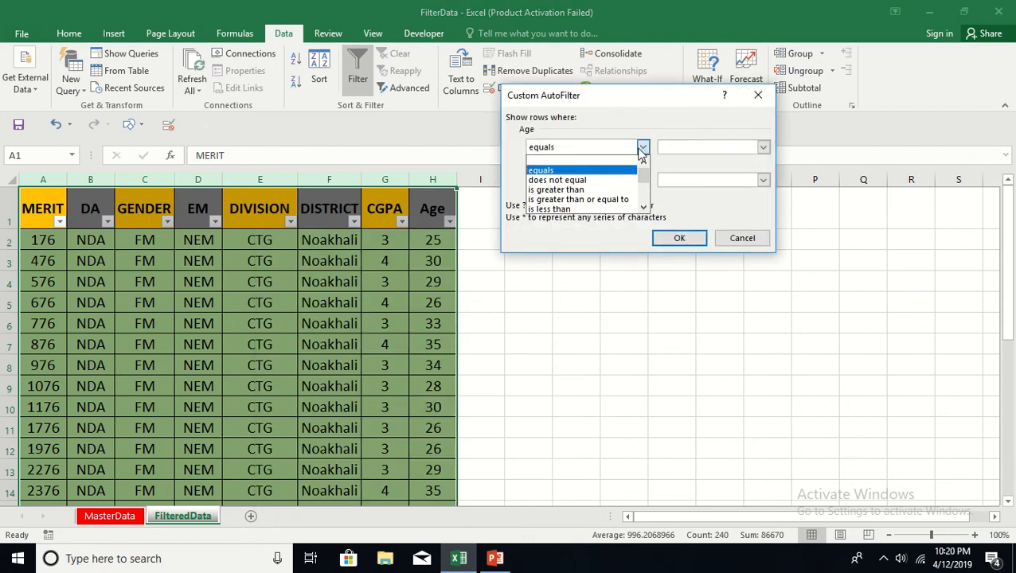
pyautogui.click(558, 209)
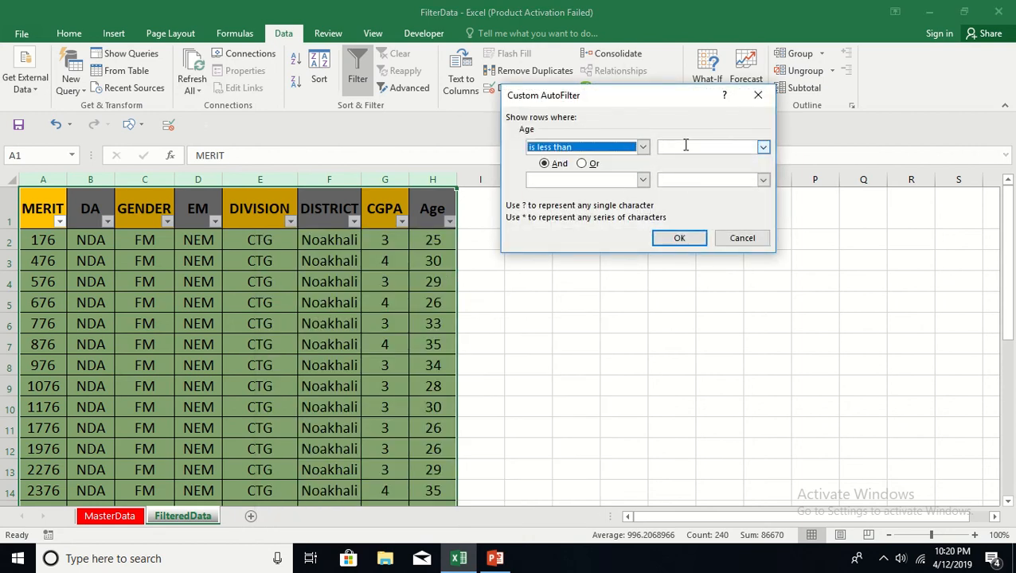
pyautogui.click(685, 145)
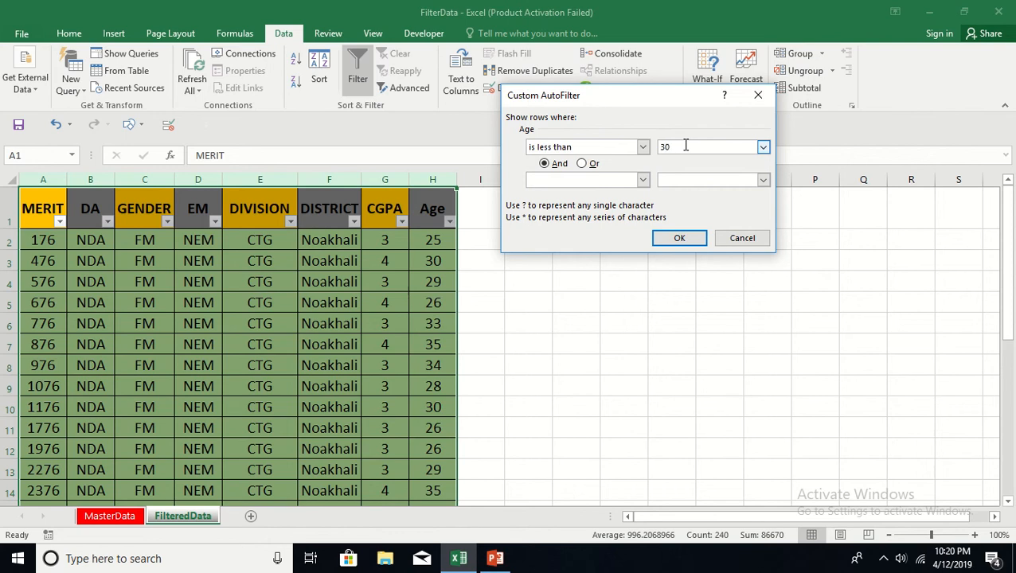
pyautogui.click(678, 238)
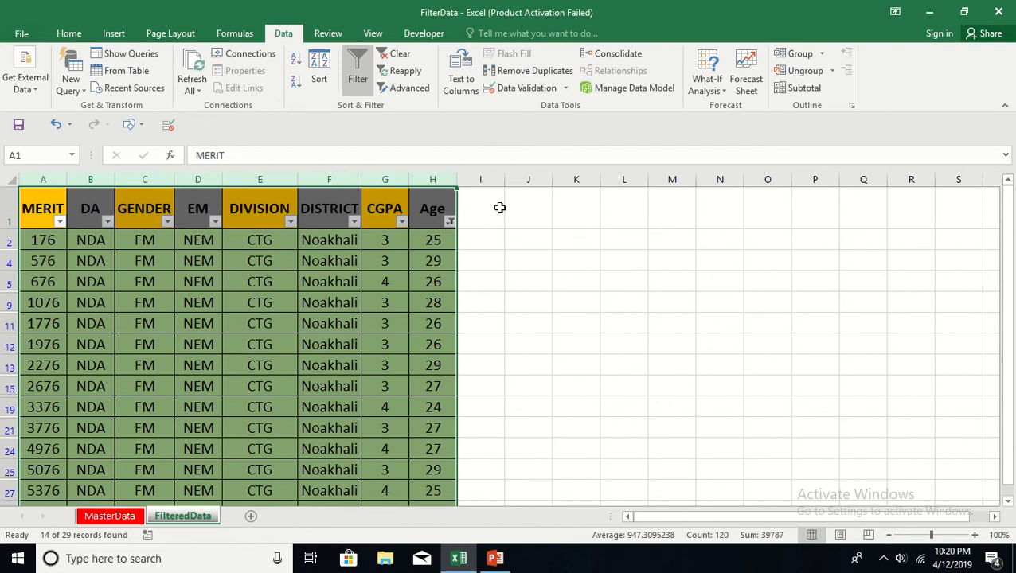
# Clear the Age filter, turn off filtering on the FilteredData sheet and deselect its columns.
pyautogui.click(398, 55)
pyautogui.click(357, 73)
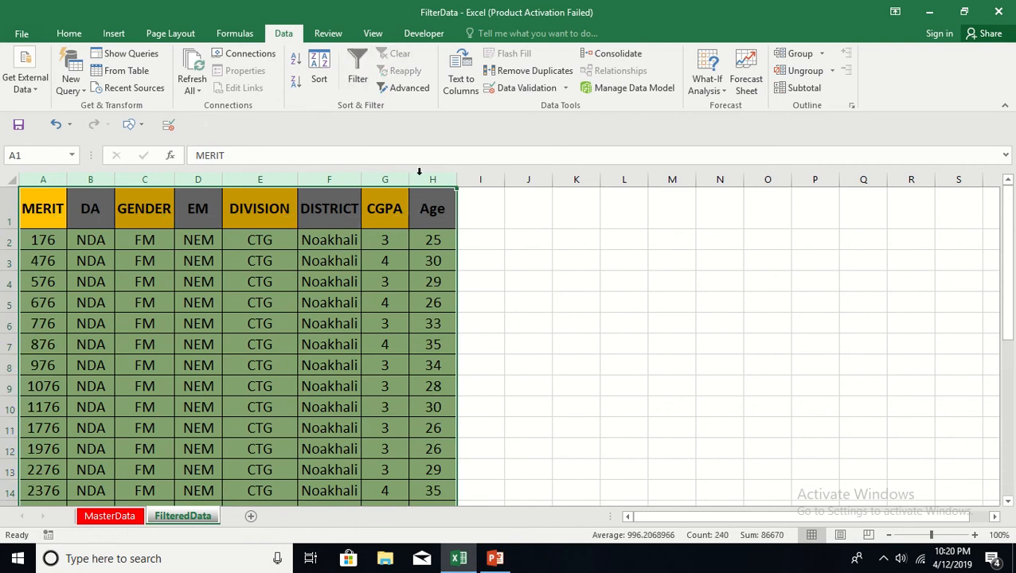
pyautogui.click(579, 274)
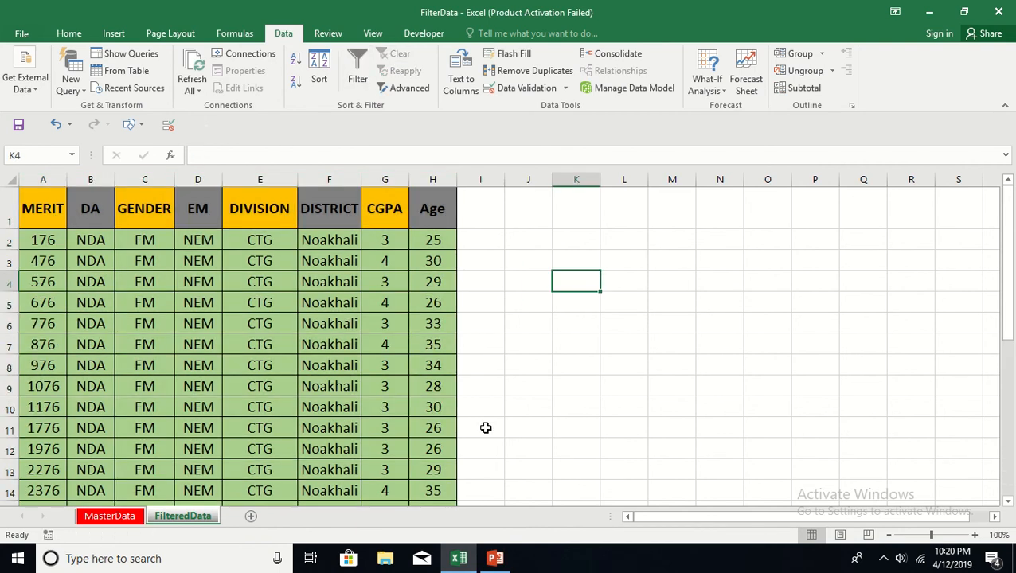
# Return to the MasterData sheet to review the unfiltered records and the list of filter criteria.
pyautogui.click(105, 517)
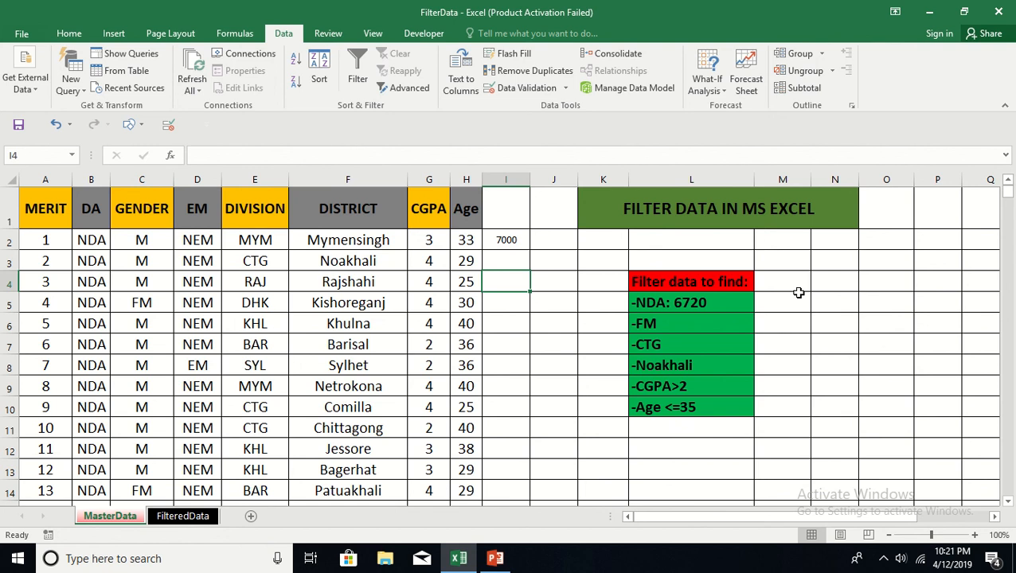
pyautogui.click(539, 305)
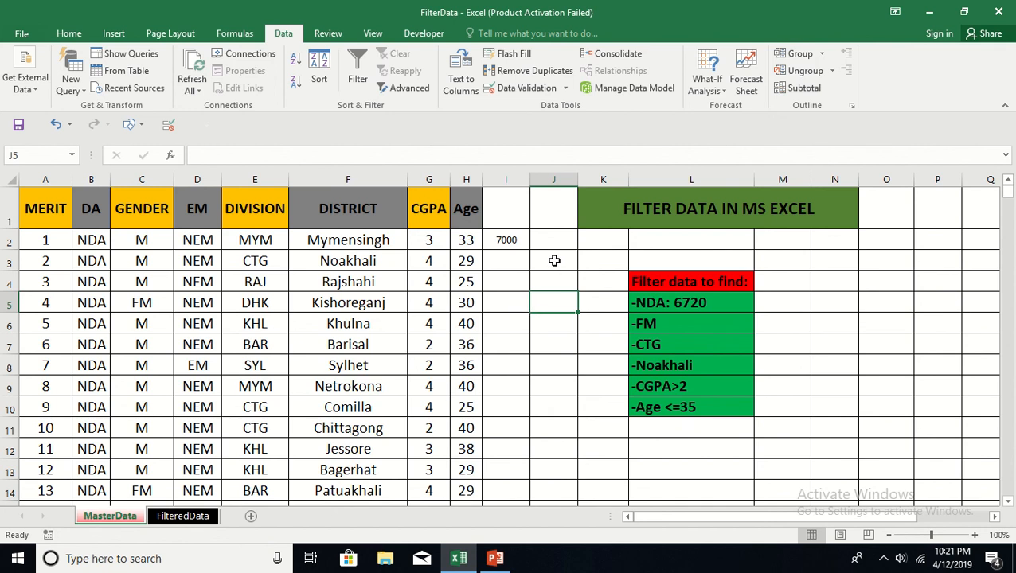
pyautogui.click(554, 260)
pyautogui.click(556, 350)
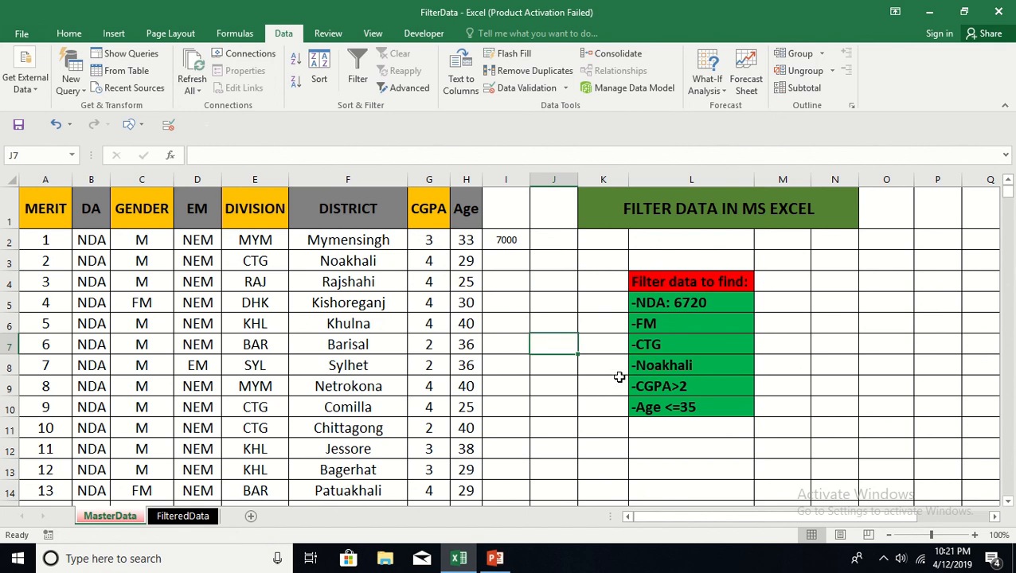